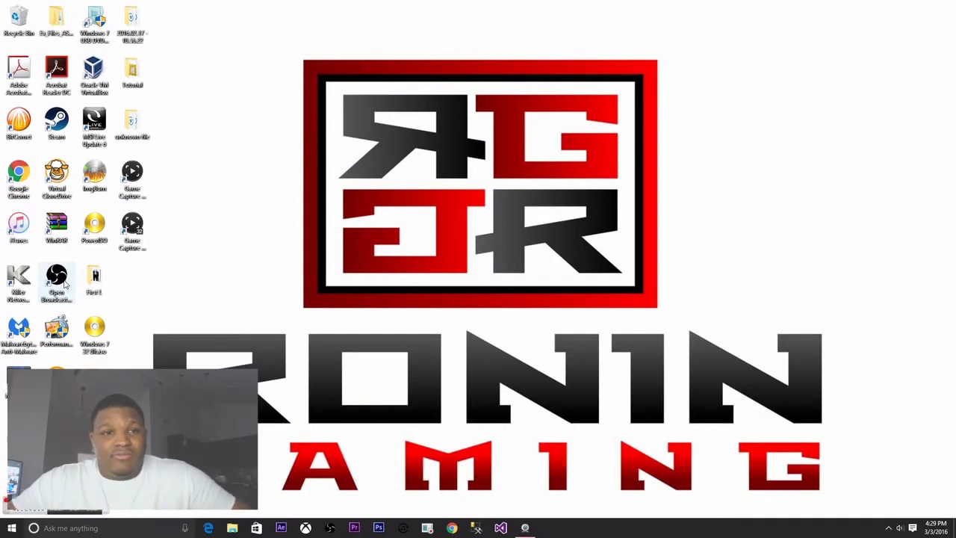
# - Launch Open Broadcaster Software, start a stream preview of the RoninGamingTV scene and look through its sources
pyautogui.click(65, 282)
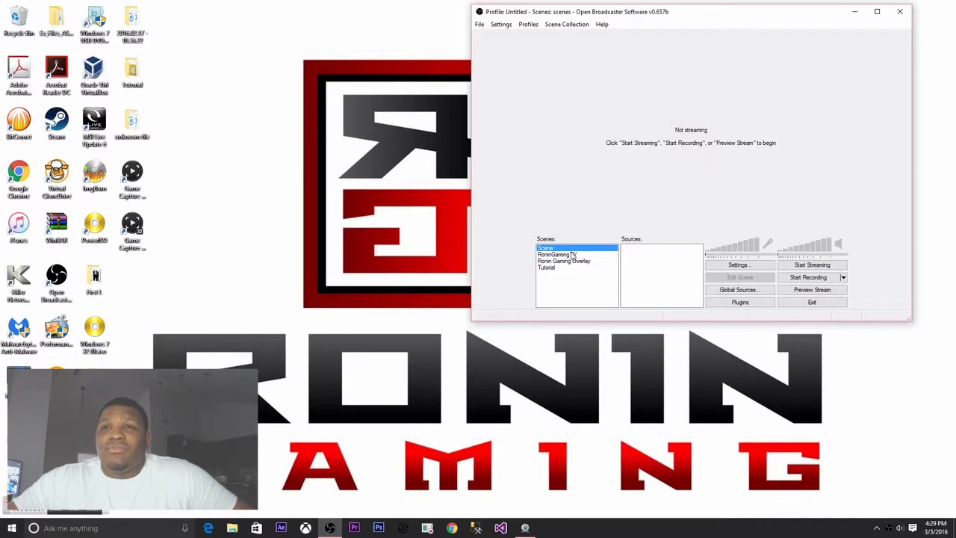
pyautogui.click(572, 254)
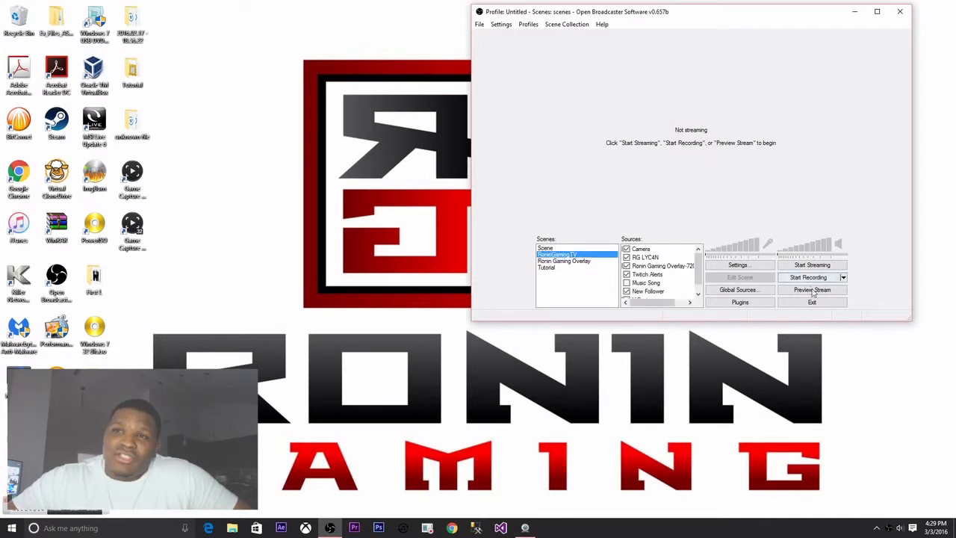
pyautogui.click(812, 290)
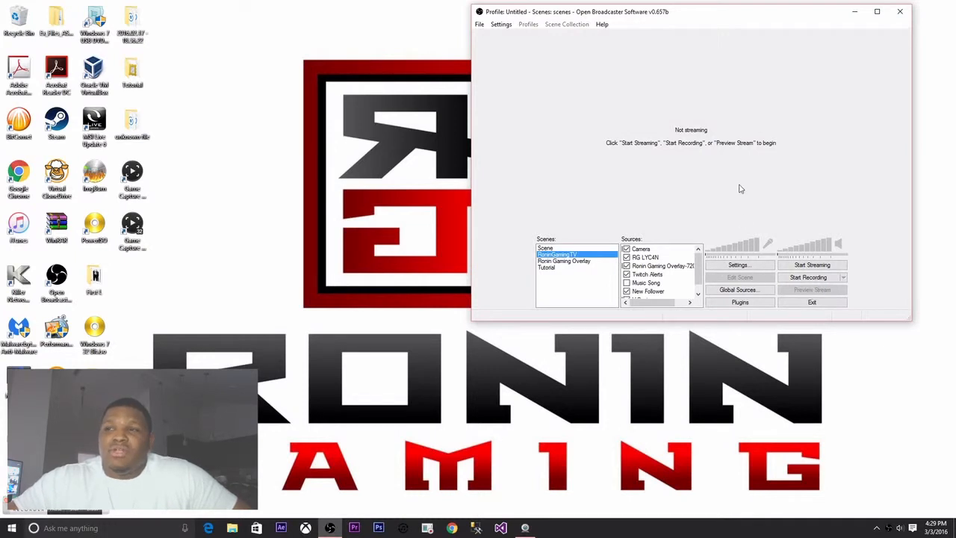
pyautogui.click(809, 289)
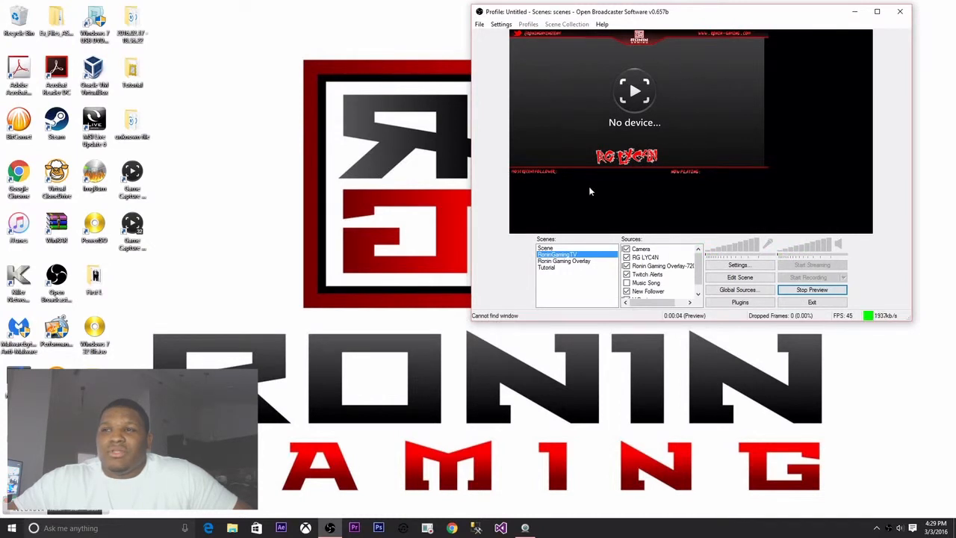
pyautogui.scroll(-1, 698, 273)
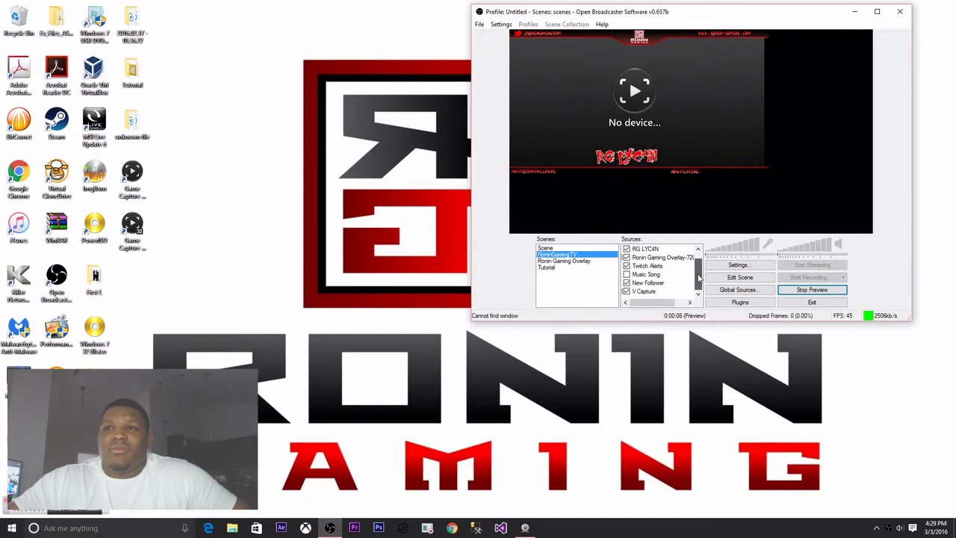
pyautogui.scroll(1, 698, 275)
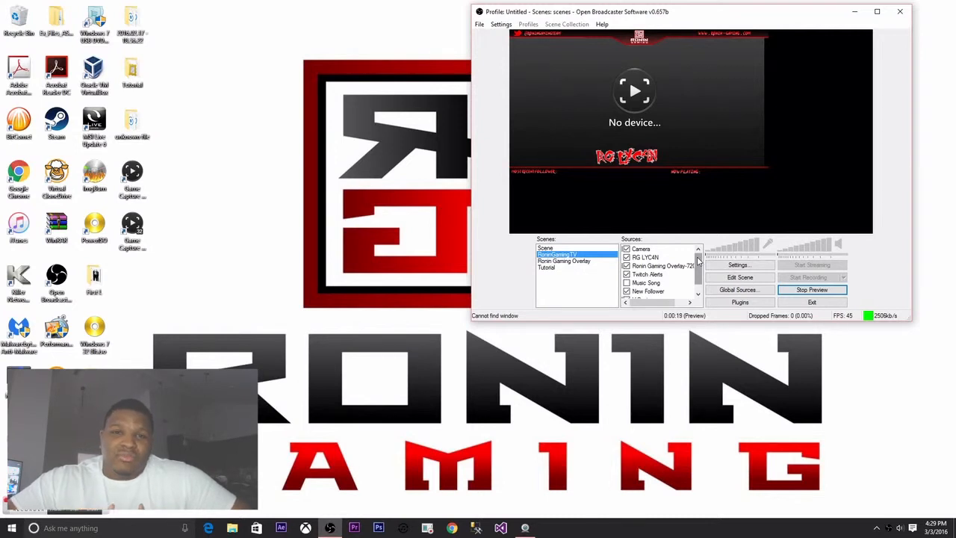
pyautogui.moveTo(699, 261)
pyautogui.mouseDown()
pyautogui.moveTo(701, 272)
pyautogui.moveTo(698, 252)
pyautogui.mouseUp()
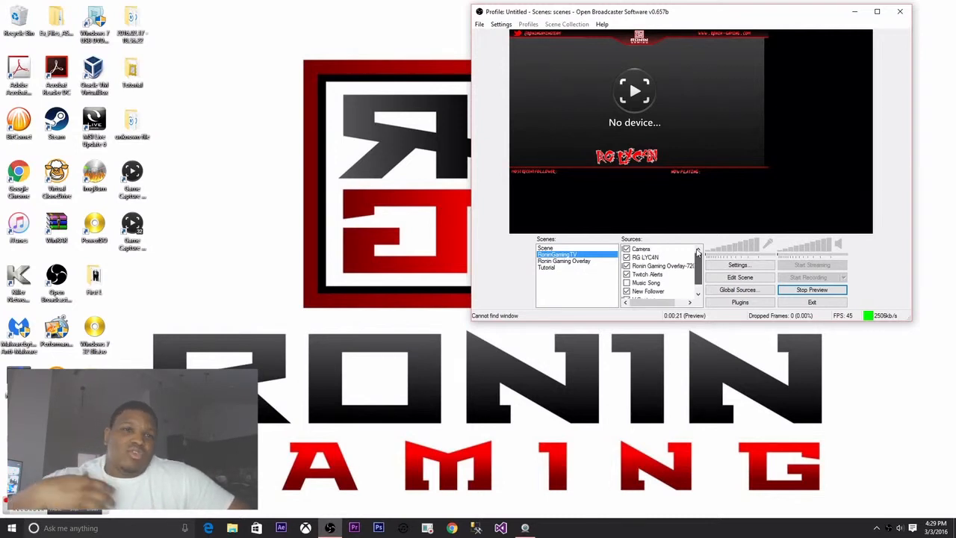
# - Remove the existing Tutorial scene from the scene list and confirm its deletion
pyautogui.rightClick(570, 275)
pyautogui.click(566, 275)
pyautogui.click(562, 268)
pyautogui.rightClick(556, 269)
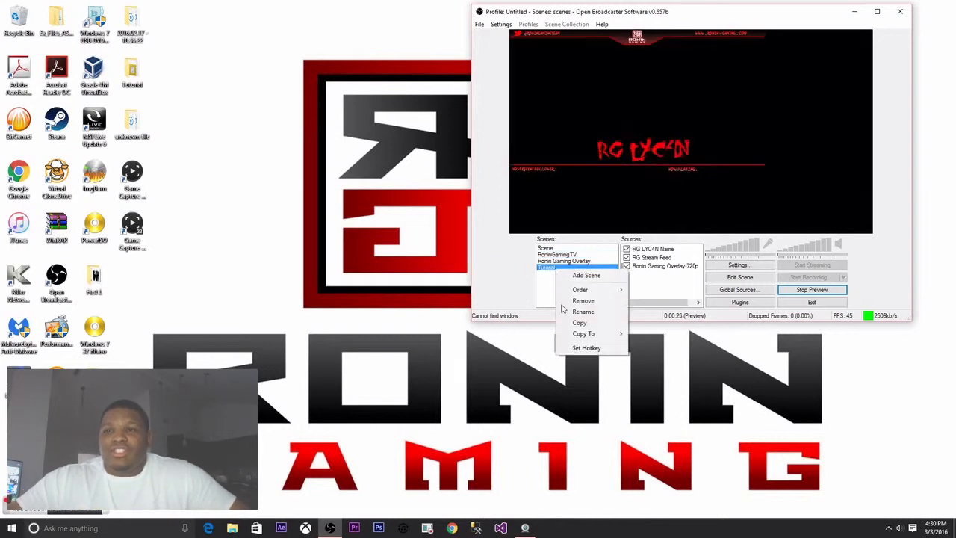
pyautogui.moveTo(611, 285)
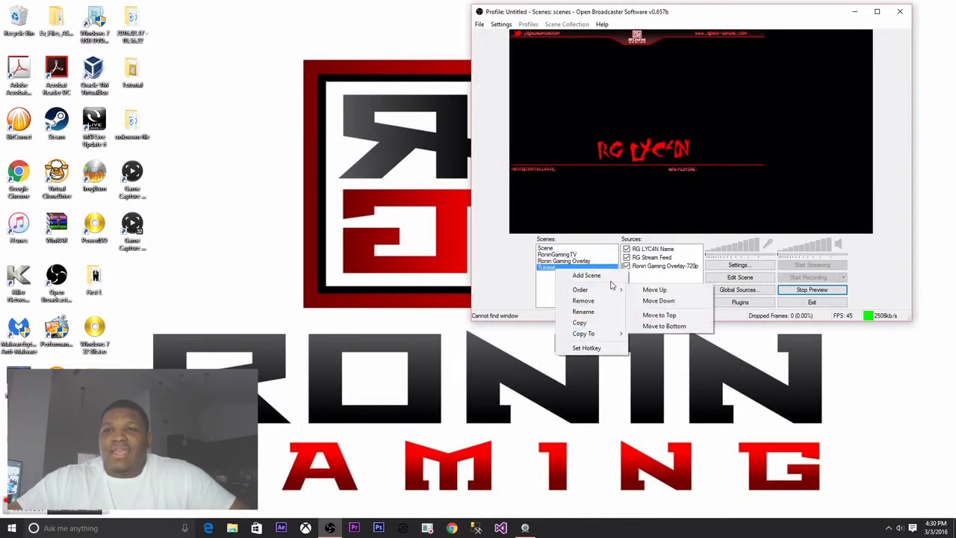
pyautogui.click(583, 300)
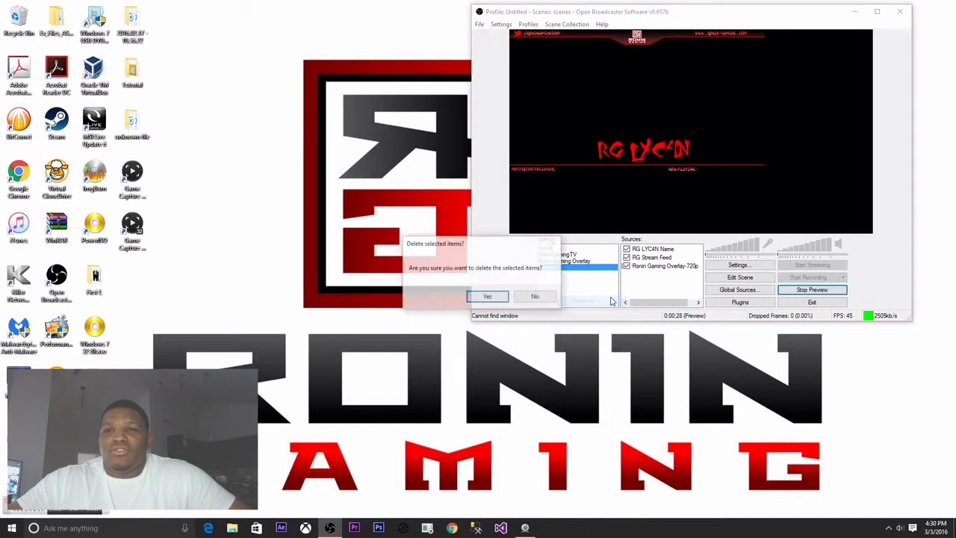
pyautogui.click(497, 297)
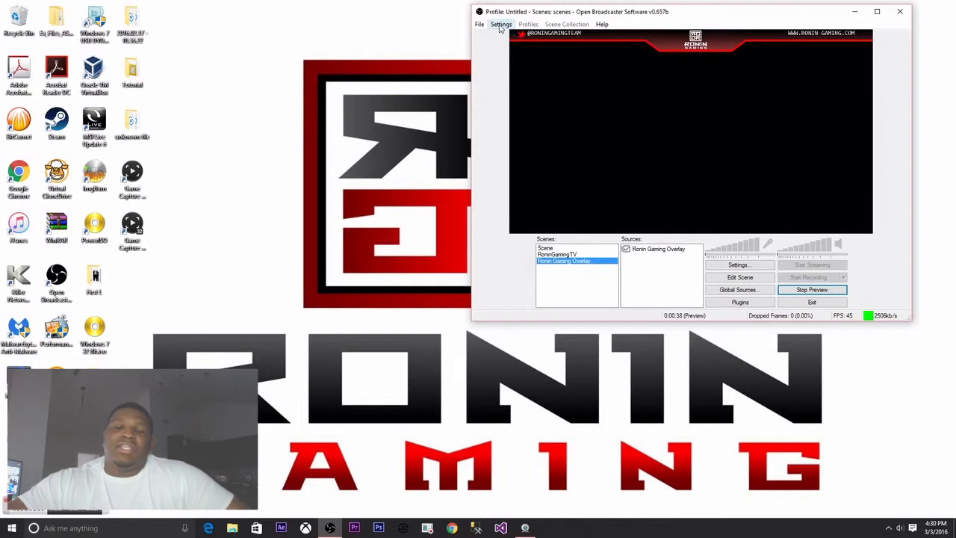
# - Set the maximum video bitrate to 600 kb/s in the encoding settings, leave the custom buffer size off, and apply the change
pyautogui.click(500, 25)
pyautogui.click(516, 36)
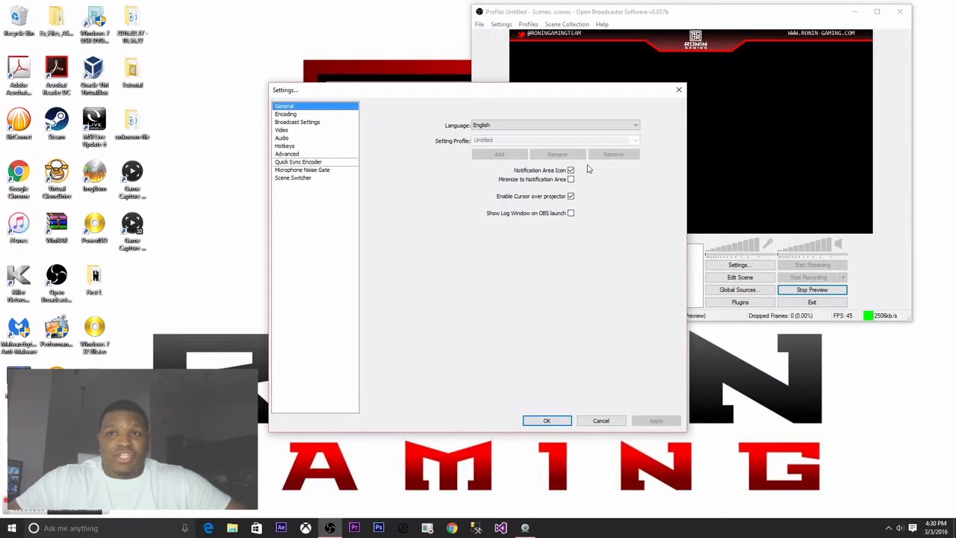
pyautogui.click(315, 115)
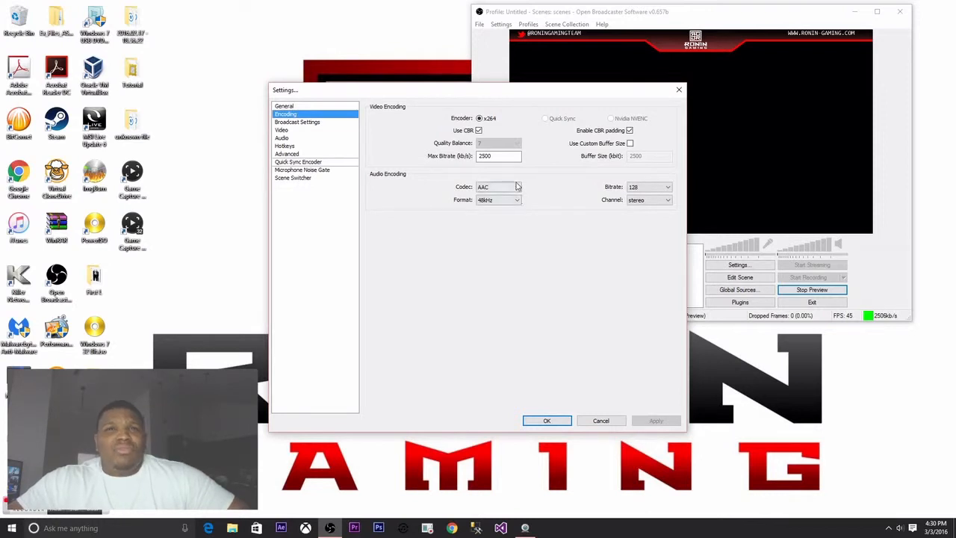
pyautogui.click(511, 160)
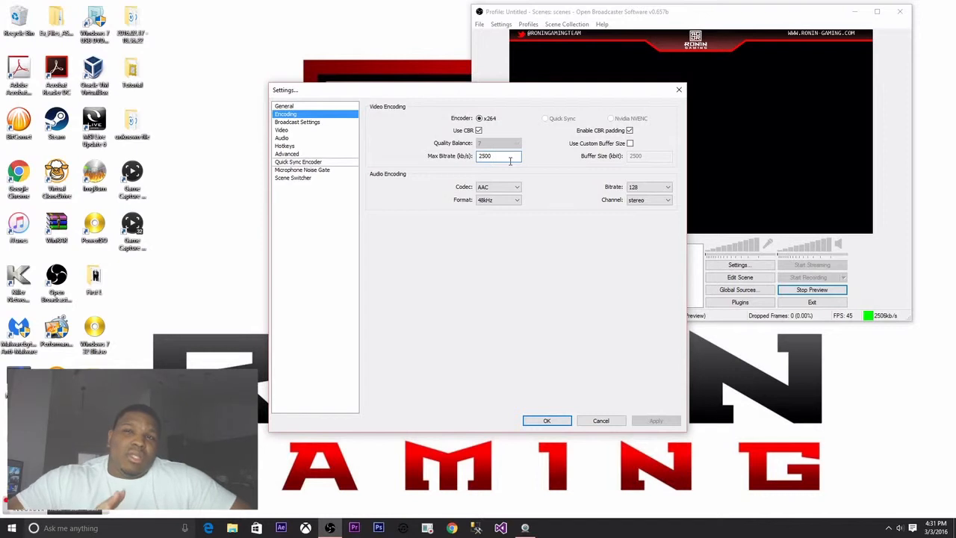
pyautogui.press('BackSpace')
pyautogui.press('BackSpace')
pyautogui.press('BackSpace')
pyautogui.press('BackSpace')
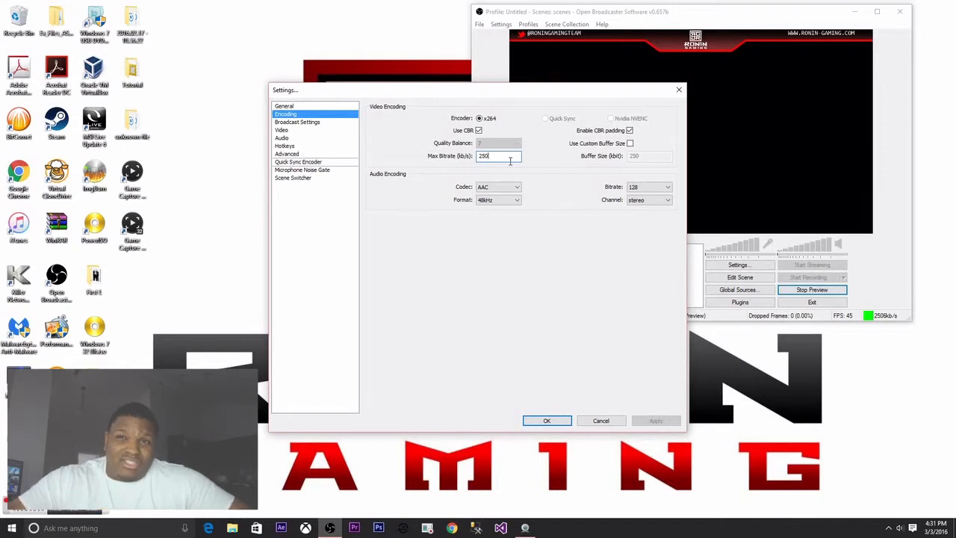
pyautogui.write('600')
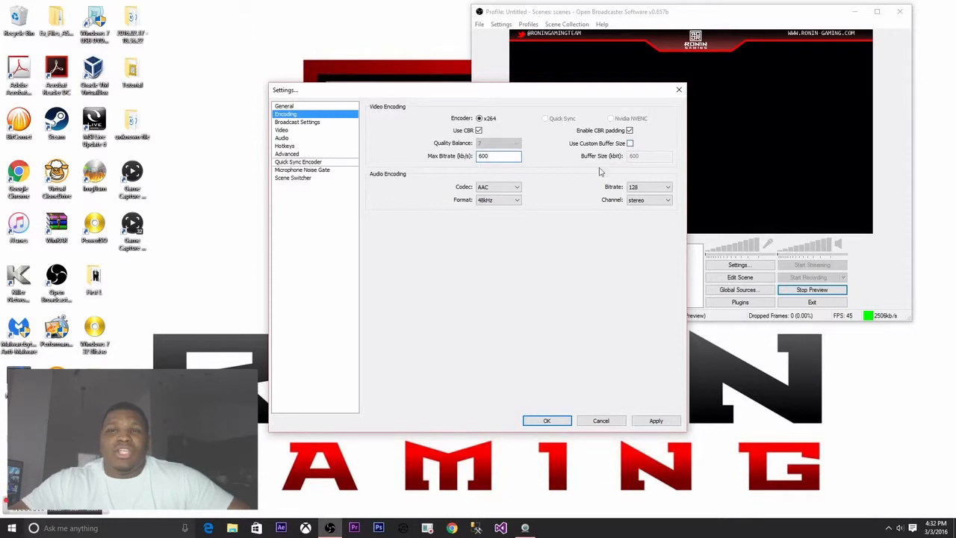
pyautogui.click(629, 144)
pyautogui.click(630, 144)
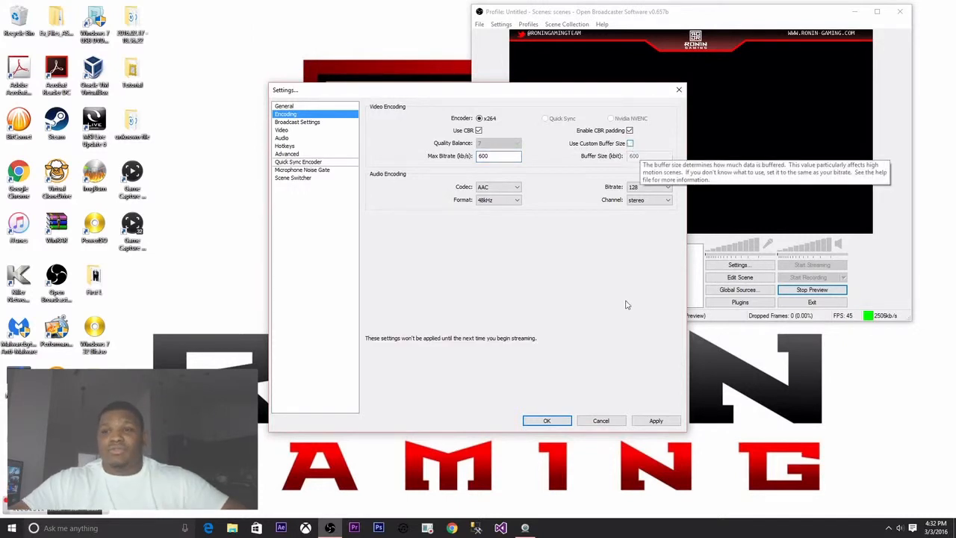
pyautogui.click(639, 423)
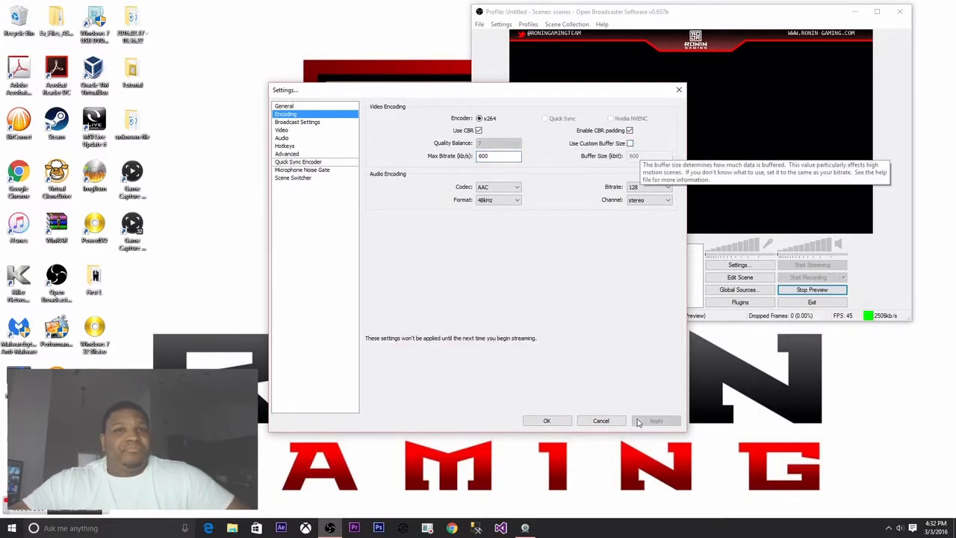
# - Examine the broadcast settings, including the mode, streaming service, FMS server choices and file path
pyautogui.click(312, 124)
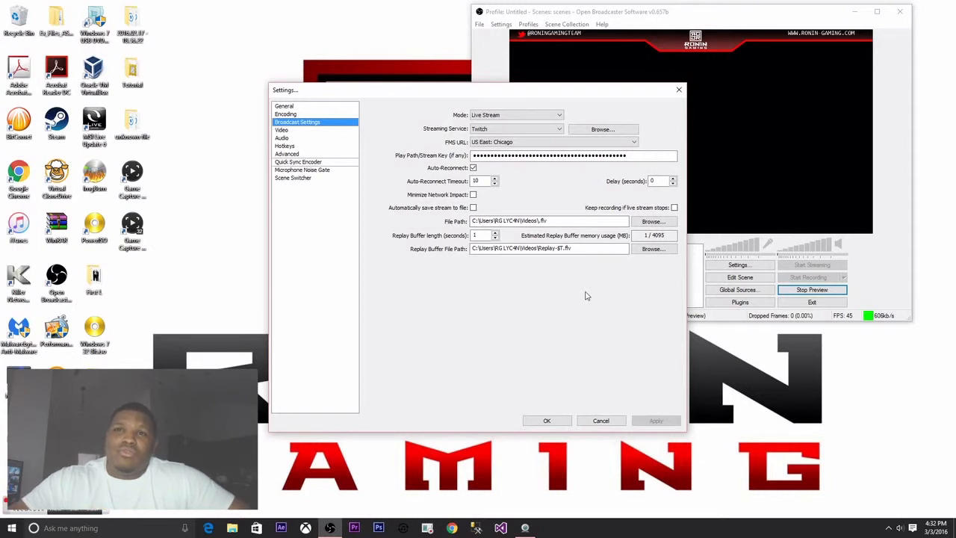
pyautogui.click(554, 116)
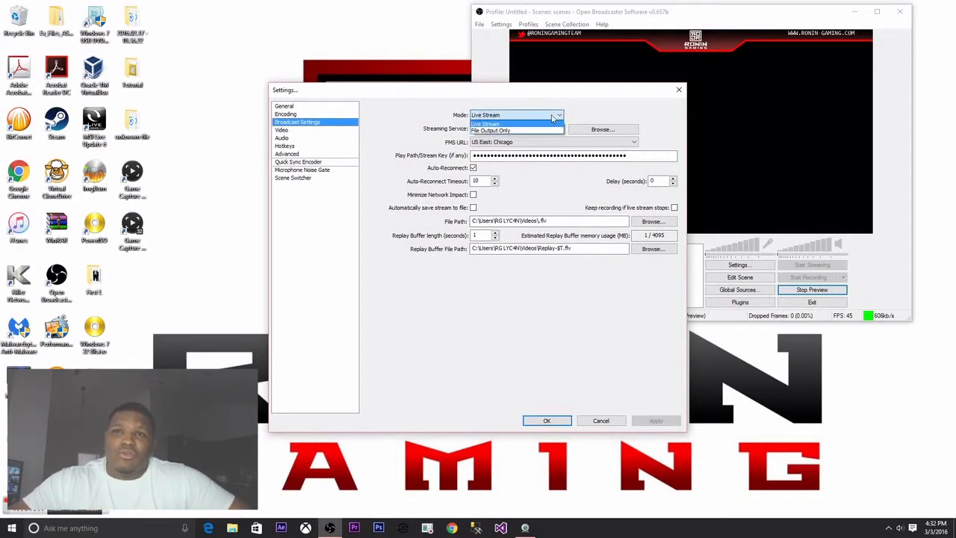
pyautogui.click(554, 117)
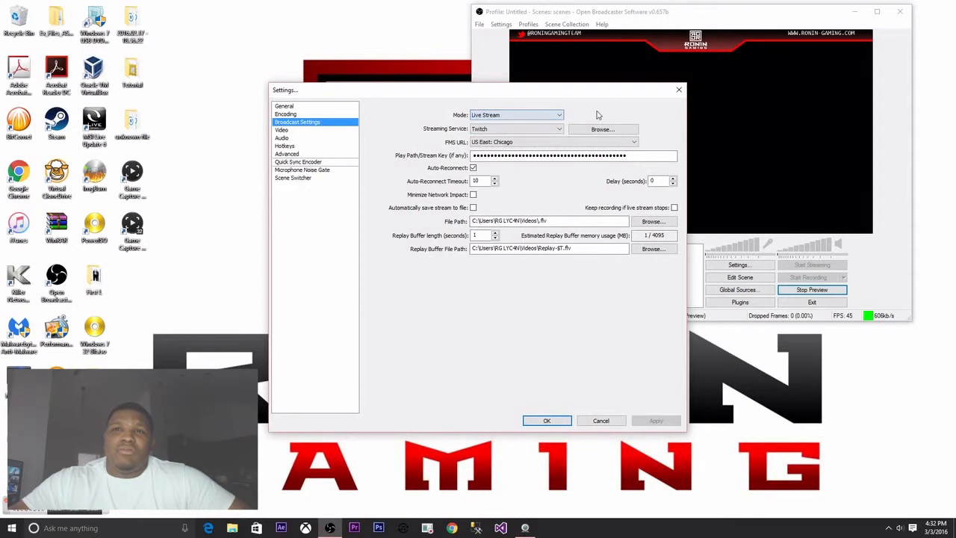
pyautogui.click(554, 130)
pyautogui.click(562, 142)
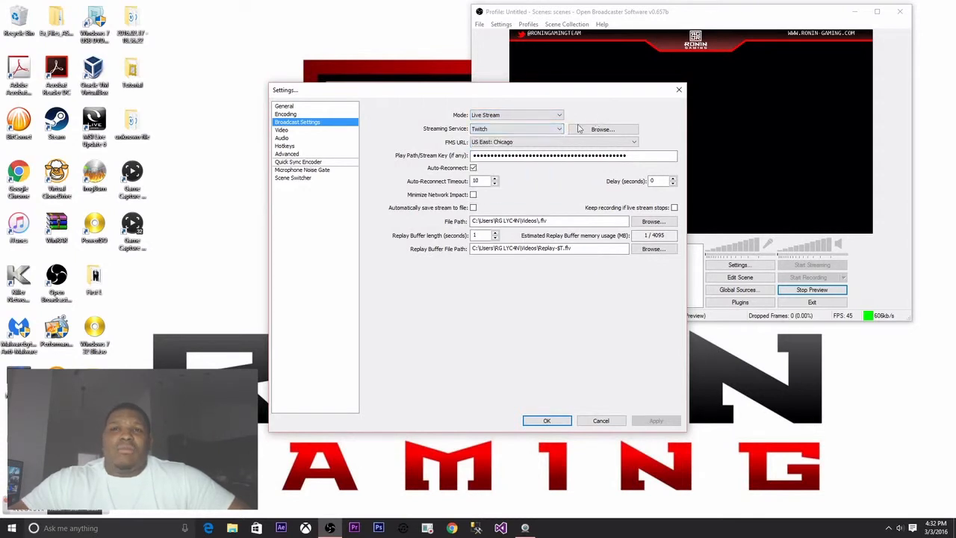
pyautogui.click(555, 142)
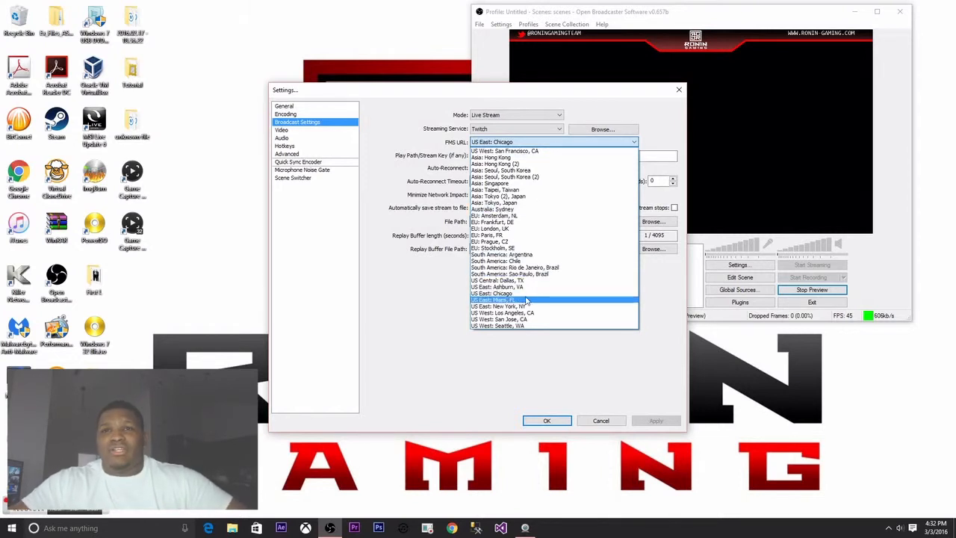
pyautogui.click(401, 297)
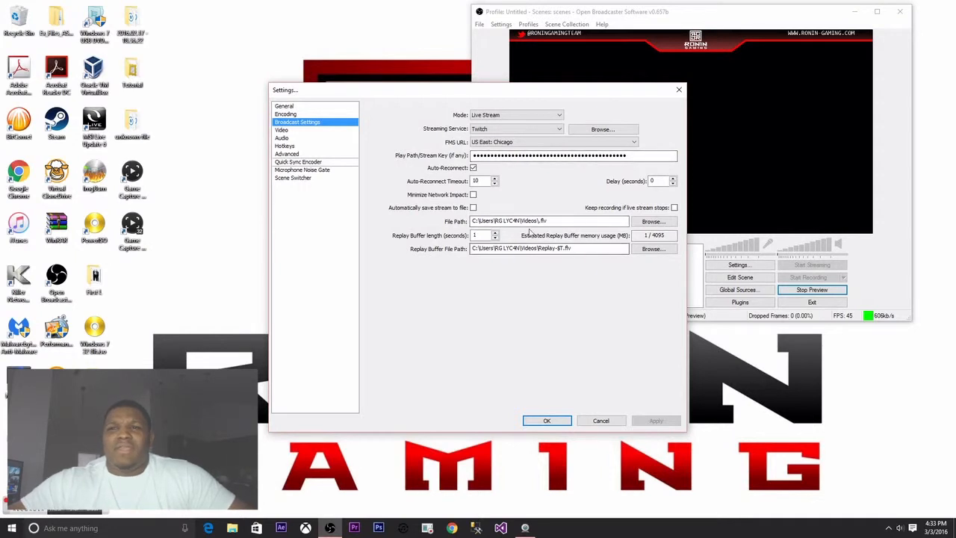
pyautogui.moveTo(535, 222)
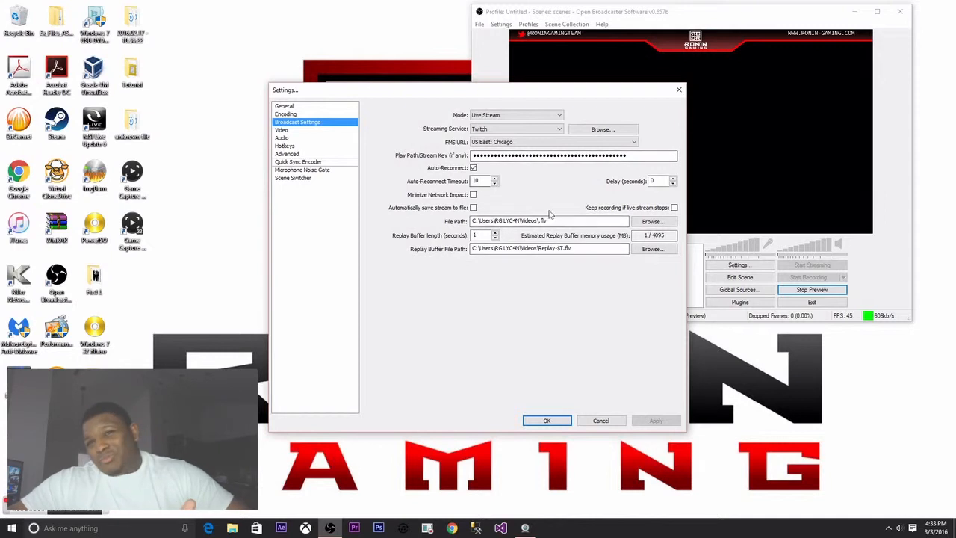
# - Review the video, audio, hotkey, advanced, Quick Sync, noise gate and scene switcher settings, and close the settings
pyautogui.click(319, 132)
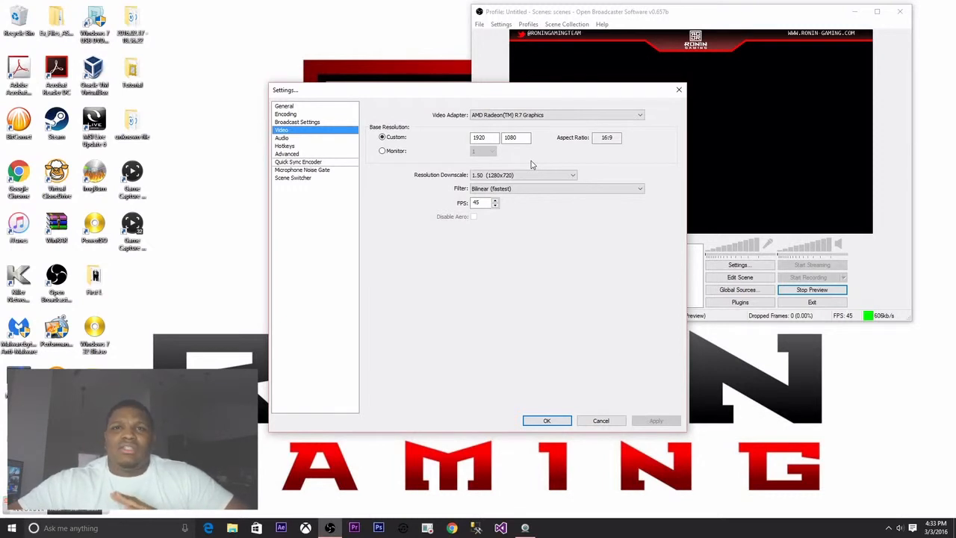
pyautogui.click(336, 139)
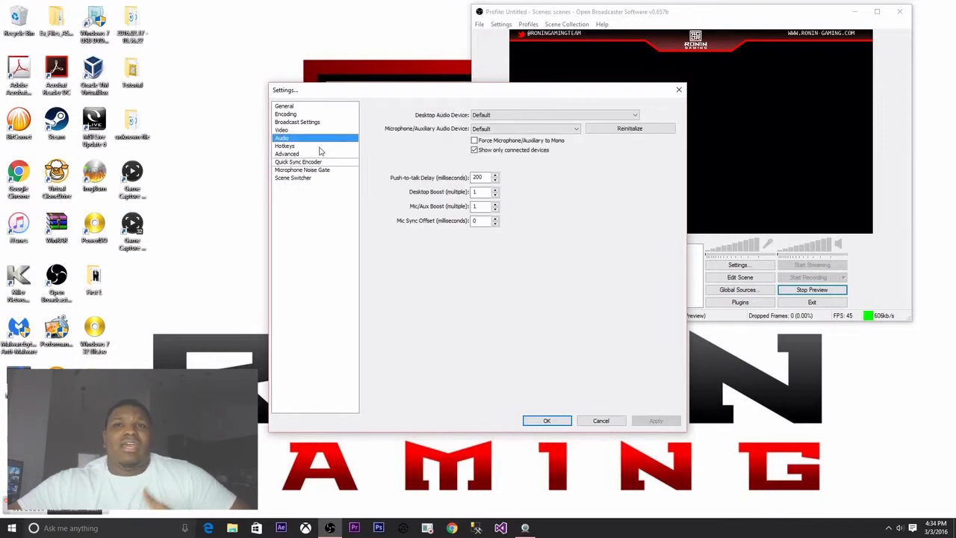
pyautogui.click(320, 147)
pyautogui.click(319, 157)
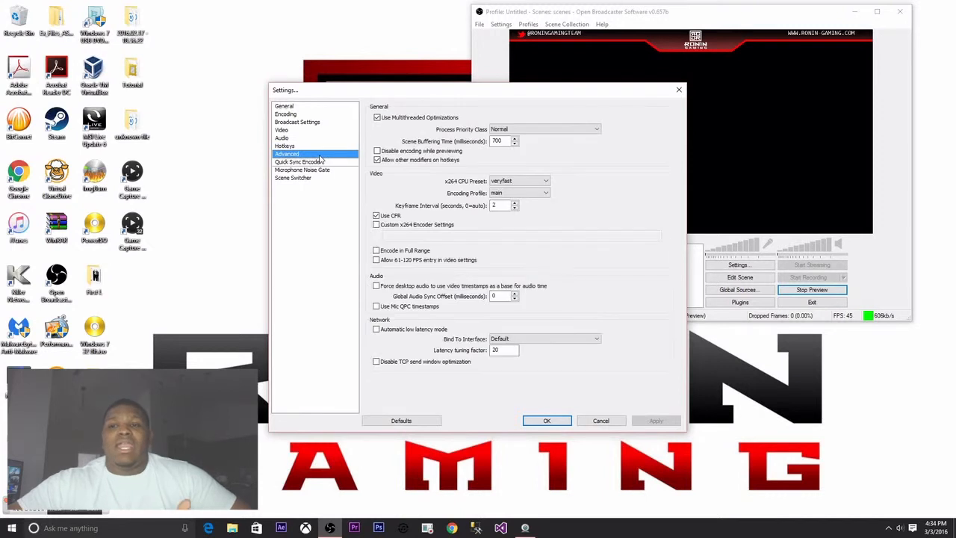
pyautogui.click(320, 162)
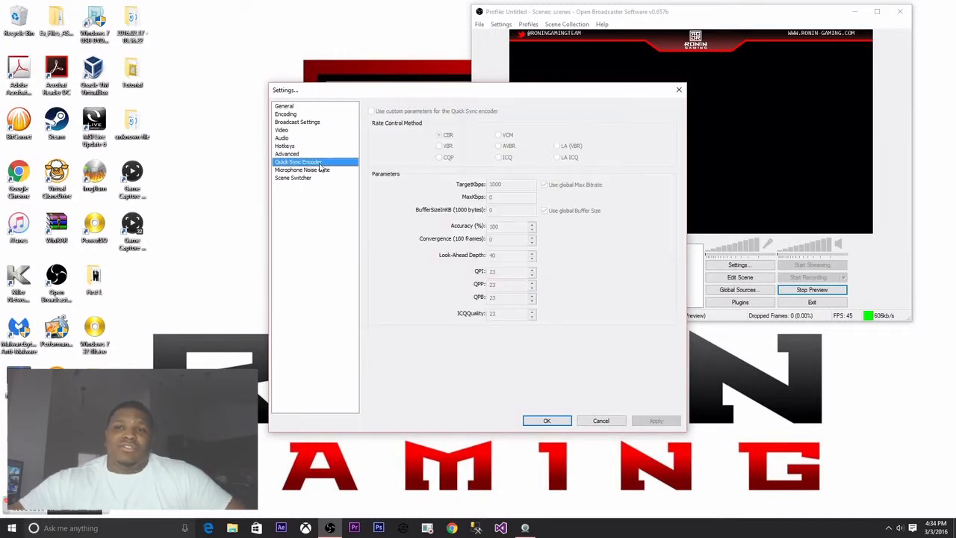
pyautogui.click(321, 170)
pyautogui.click(320, 179)
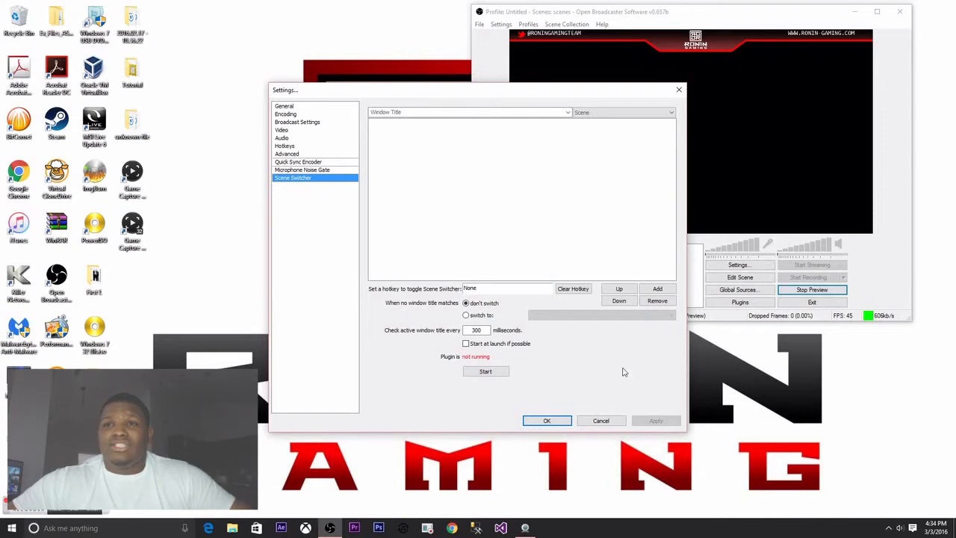
pyautogui.click(557, 421)
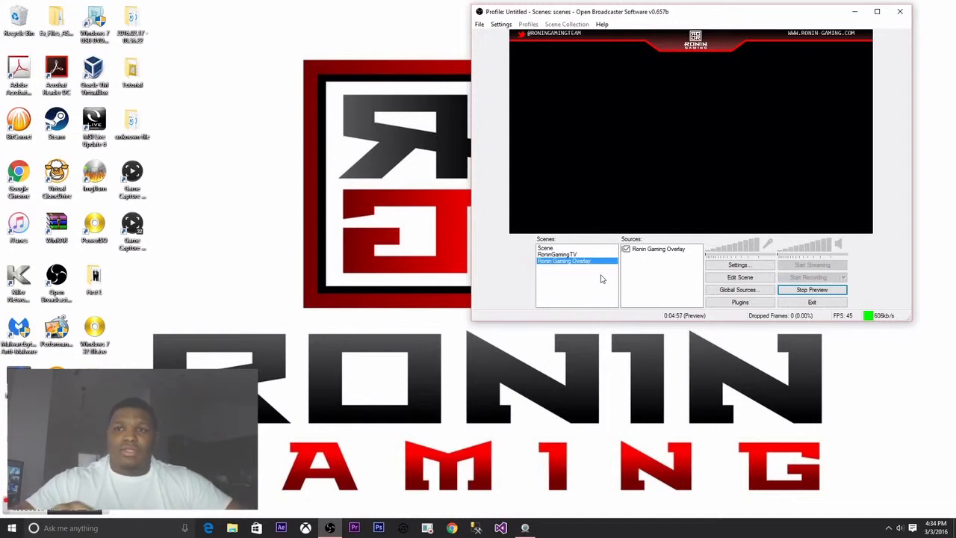
# - Add a new scene named Tutorial
pyautogui.rightClick(601, 279)
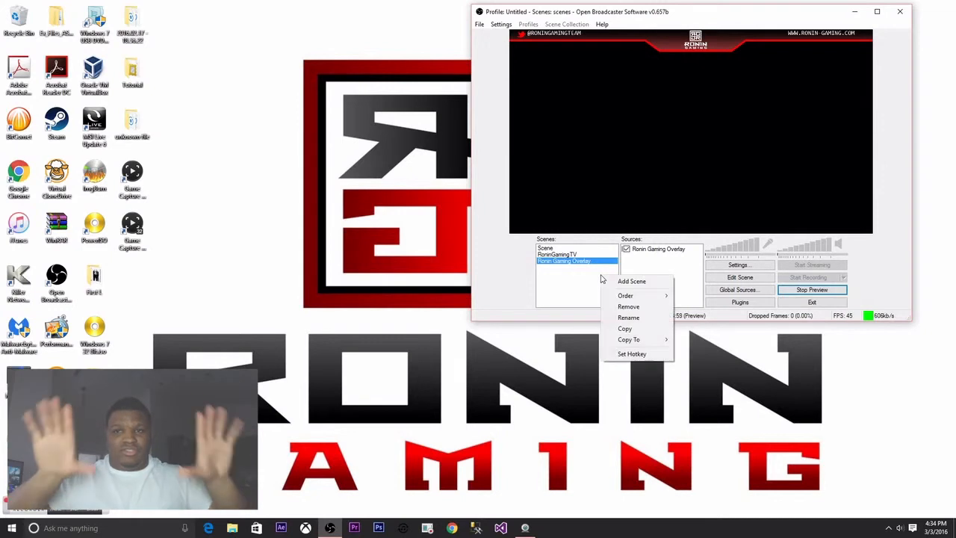
pyautogui.click(619, 282)
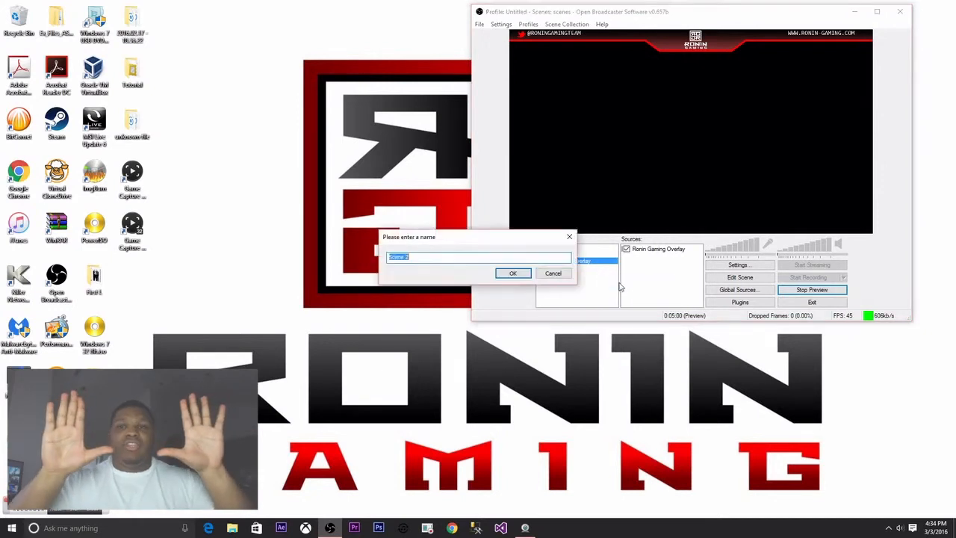
pyautogui.write('Tutorial')
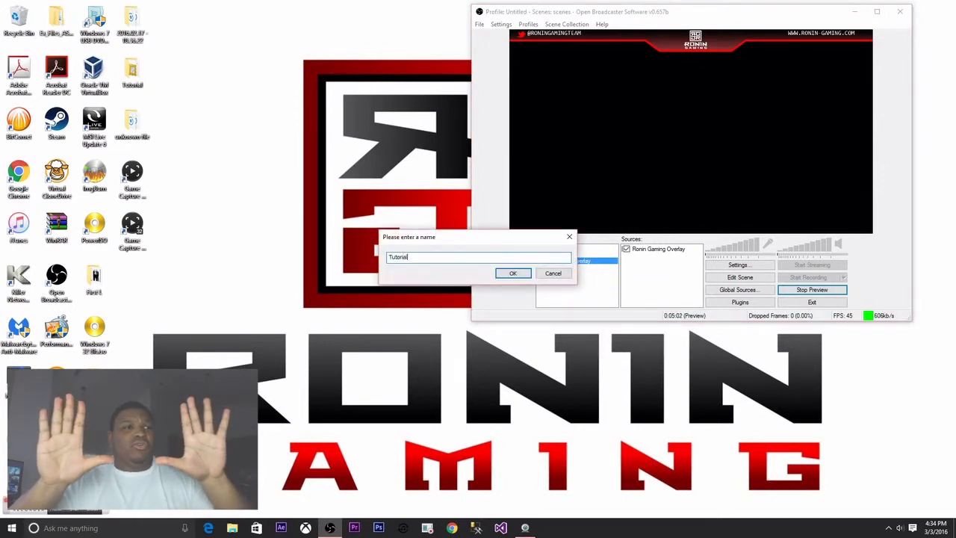
pyautogui.press('Return')
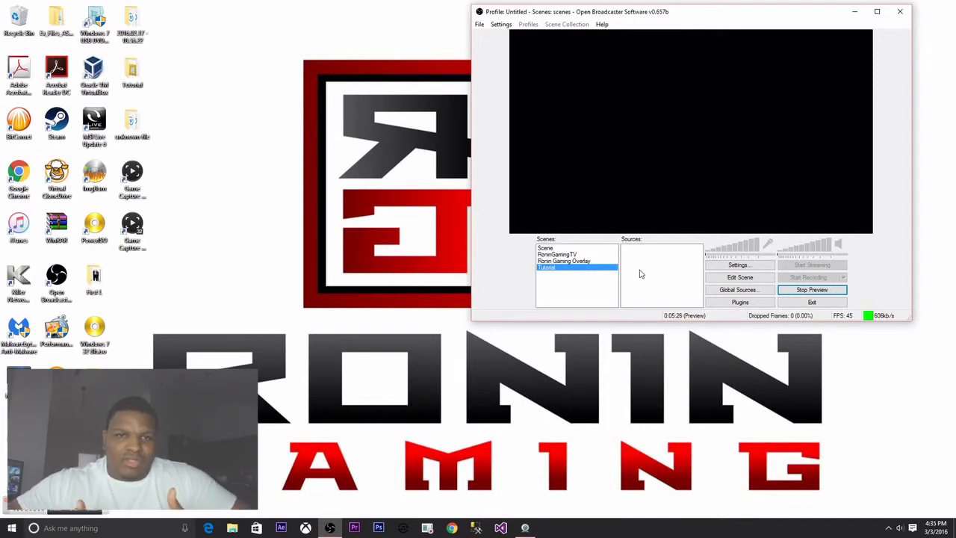
# - Add an image source with the default name to the Tutorial scene, using Ronin Gaming Twitch Overlay (720p).png from Documents
pyautogui.rightClick(639, 274)
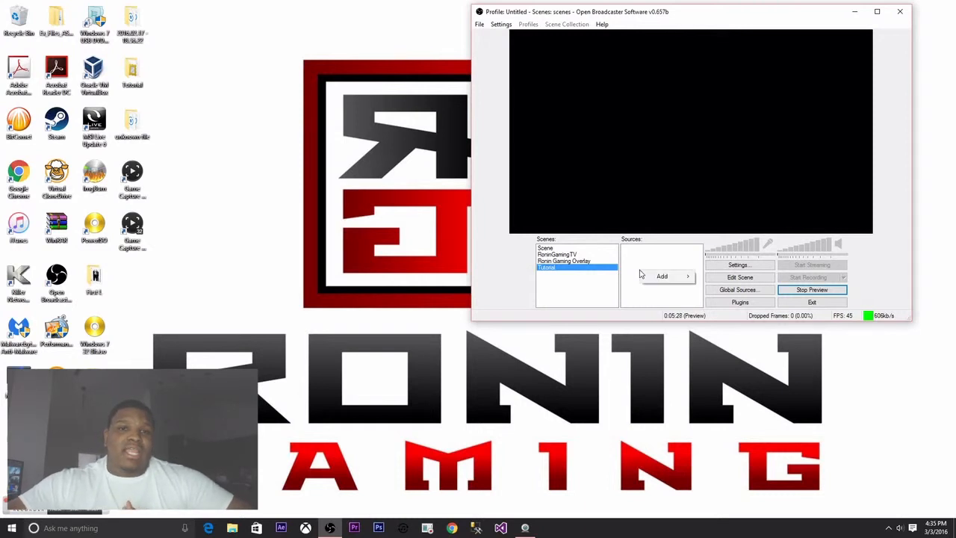
pyautogui.moveTo(653, 280)
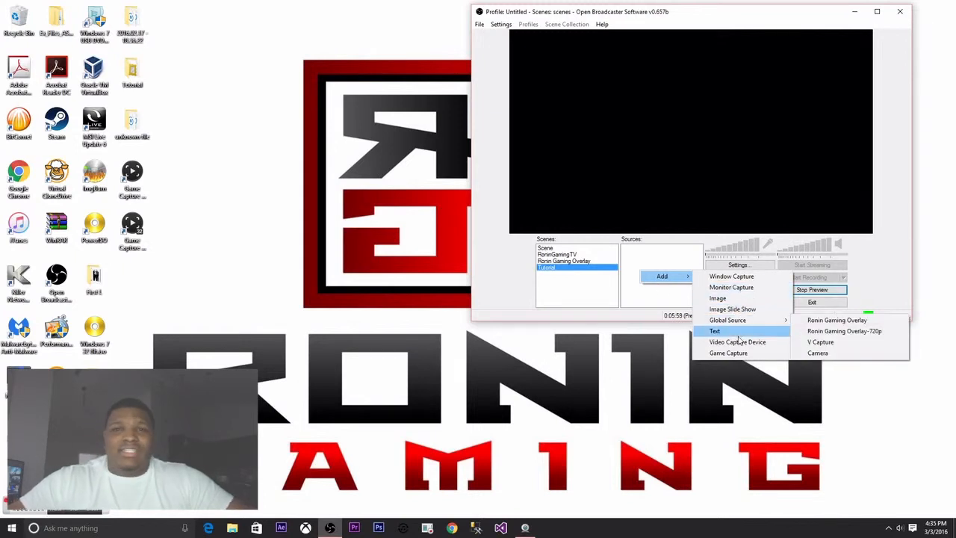
pyautogui.click(740, 298)
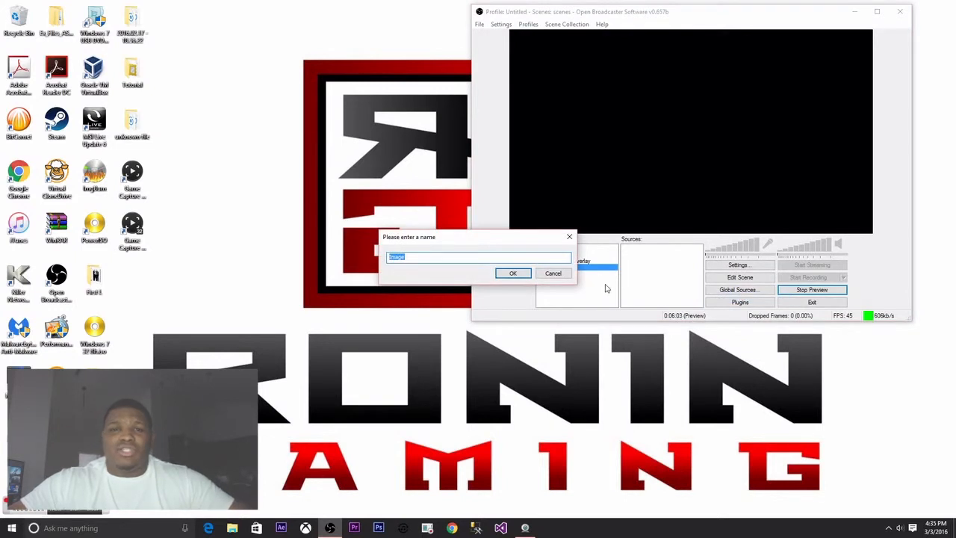
pyautogui.click(513, 273)
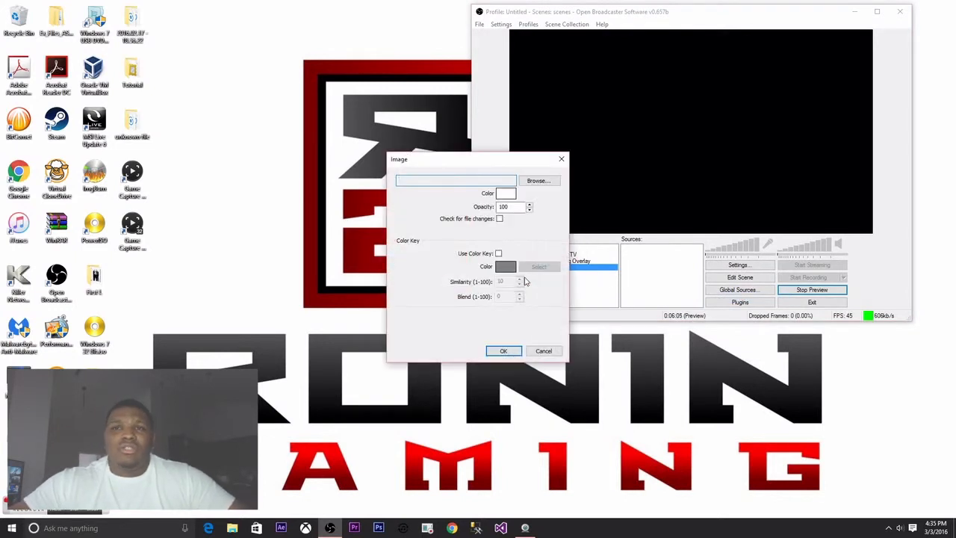
pyautogui.click(555, 180)
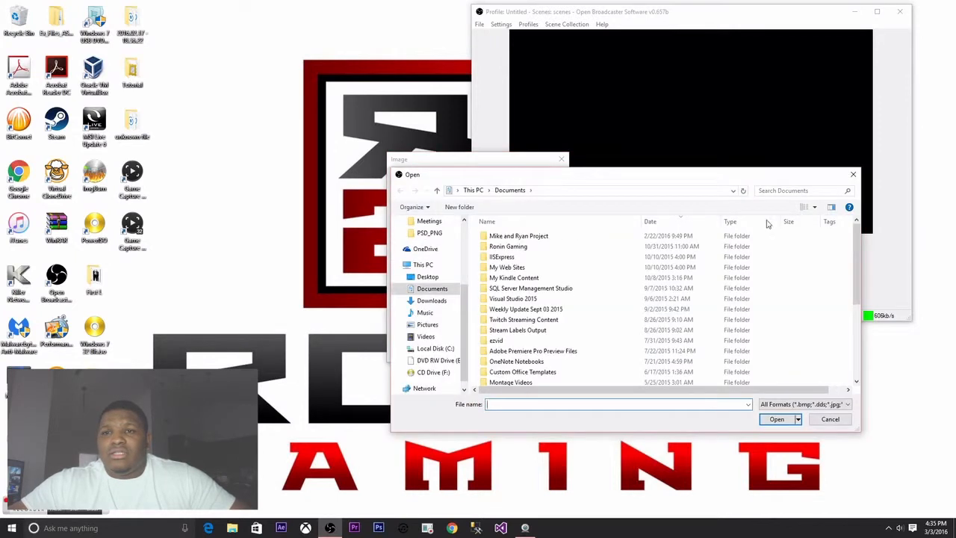
pyautogui.scroll(-4, 849, 299)
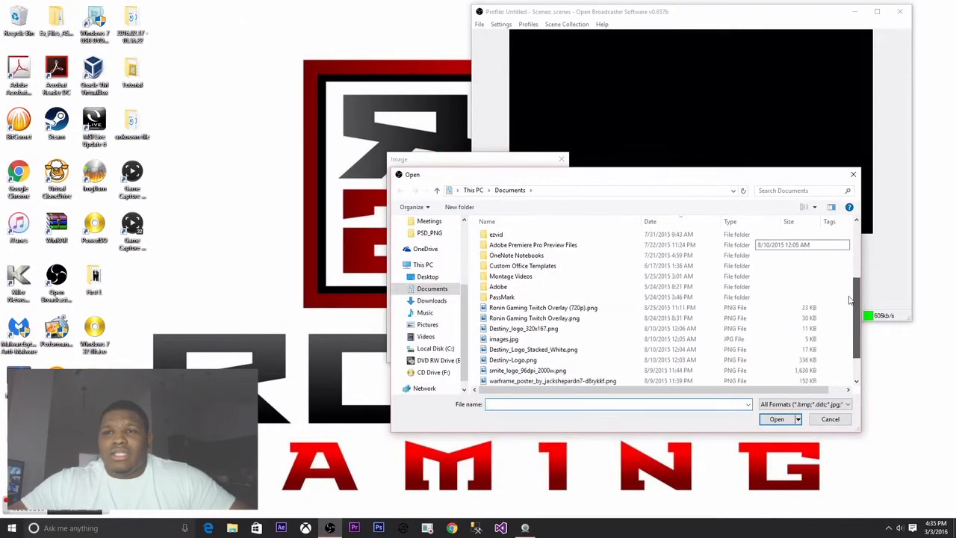
pyautogui.scroll(-1, 849, 299)
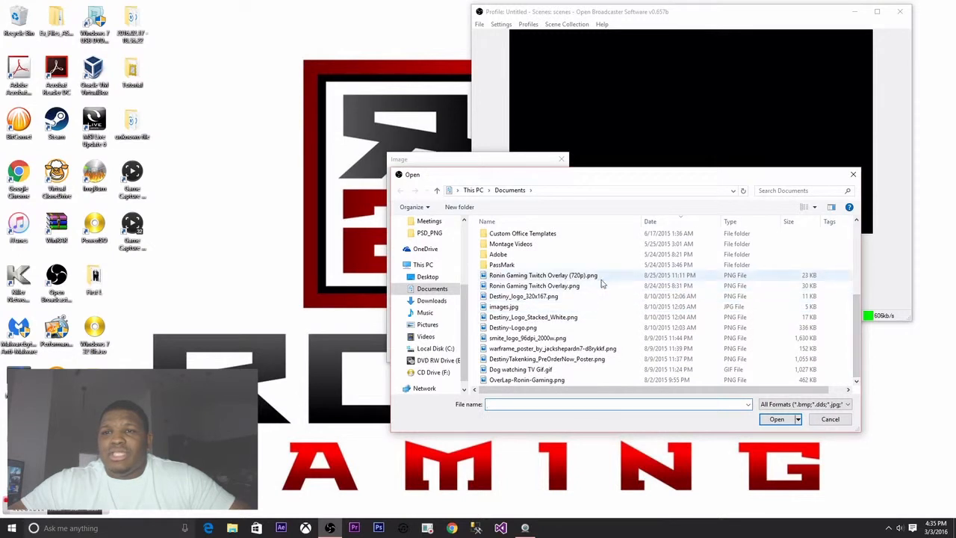
pyautogui.click(594, 277)
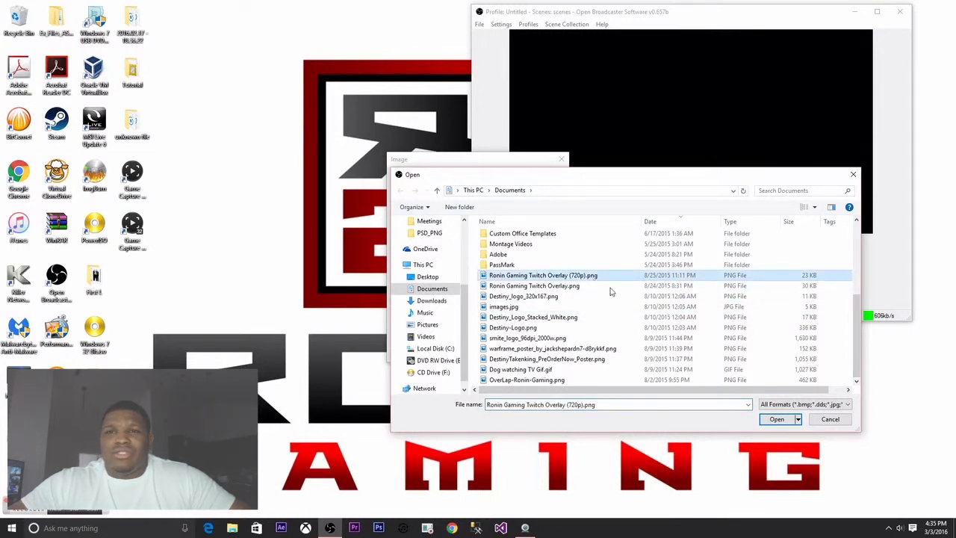
pyautogui.click(777, 419)
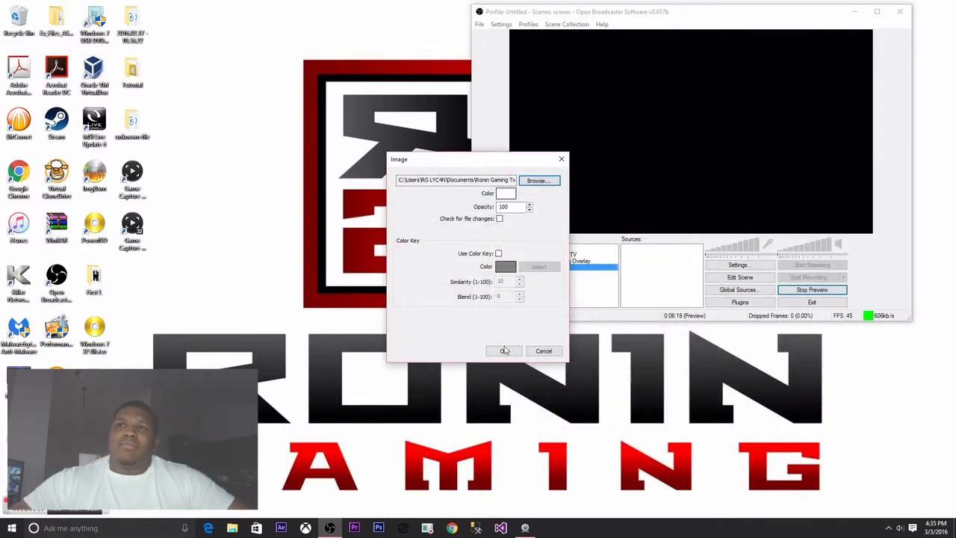
pyautogui.click(503, 352)
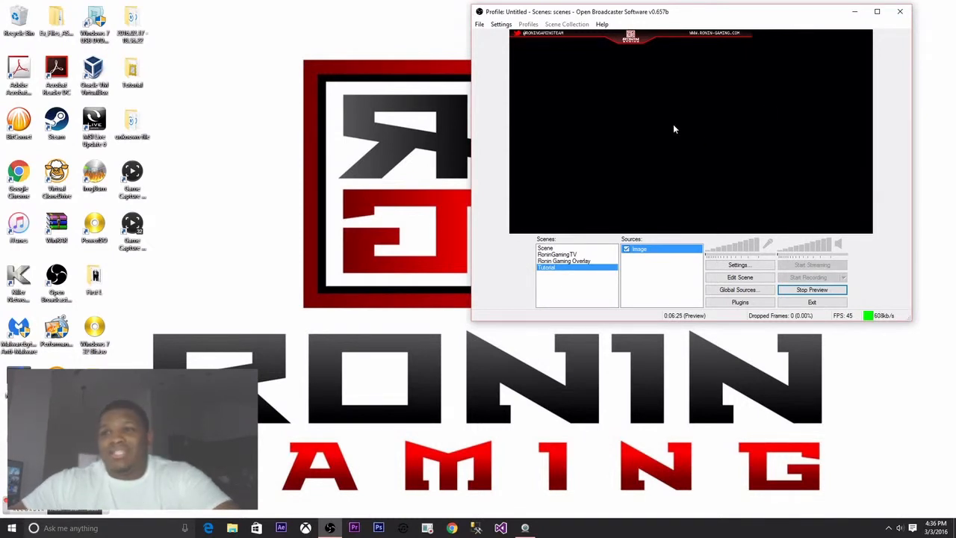
# - Enable scene editing, then align the overlay image with the preview's upper-left corner and enlarge it to fill the whole preview
pyautogui.click(724, 277)
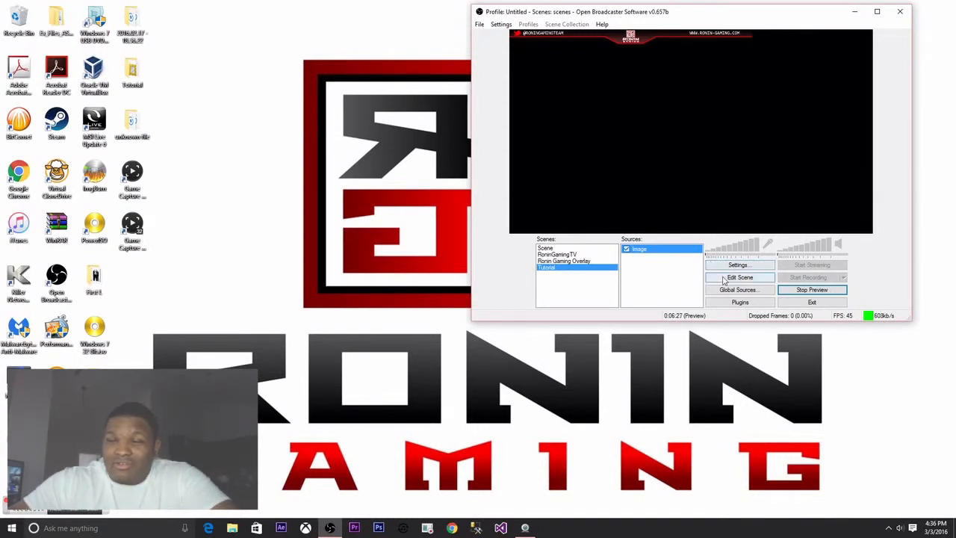
pyautogui.moveTo(683, 99); pyautogui.dragTo(739, 98)
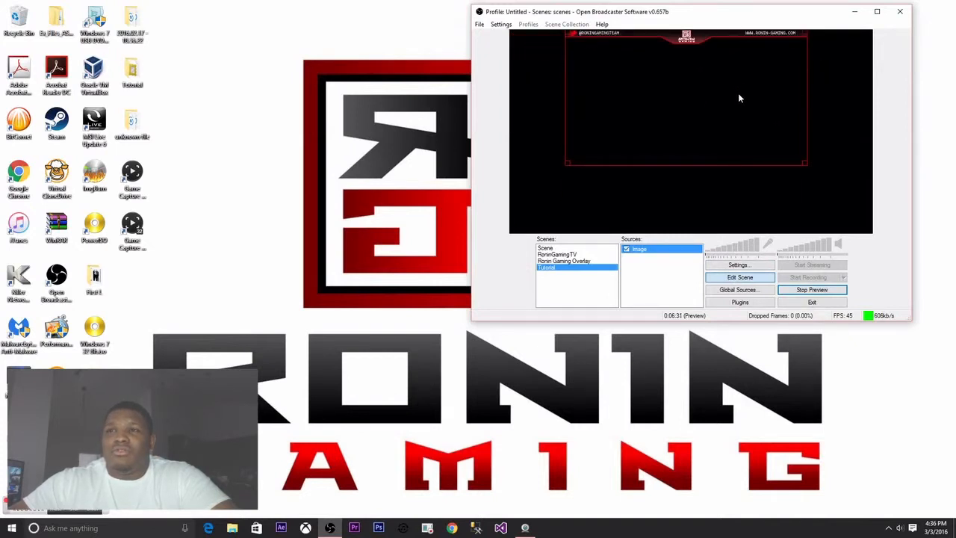
pyautogui.moveTo(797, 168); pyautogui.dragTo(752, 162)
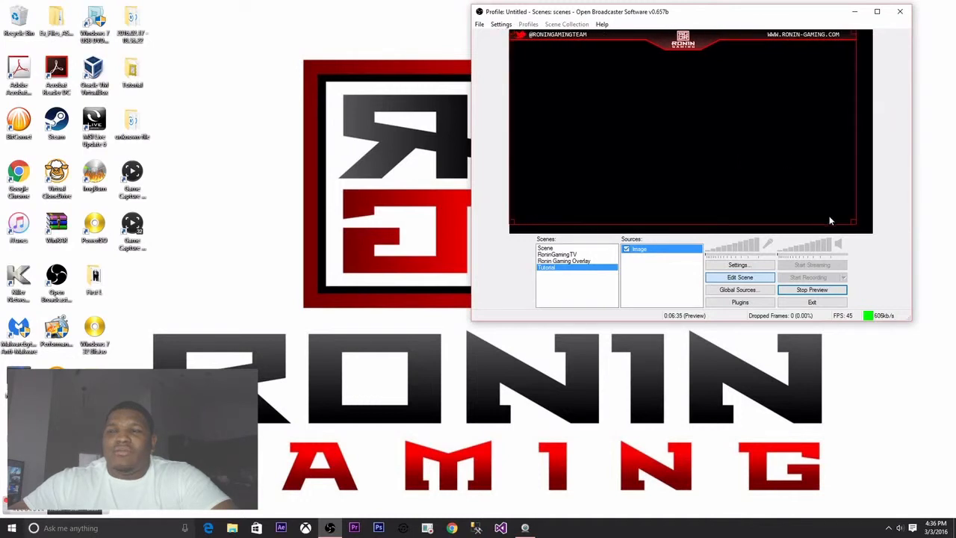
pyautogui.moveTo(856, 225); pyautogui.dragTo(866, 232)
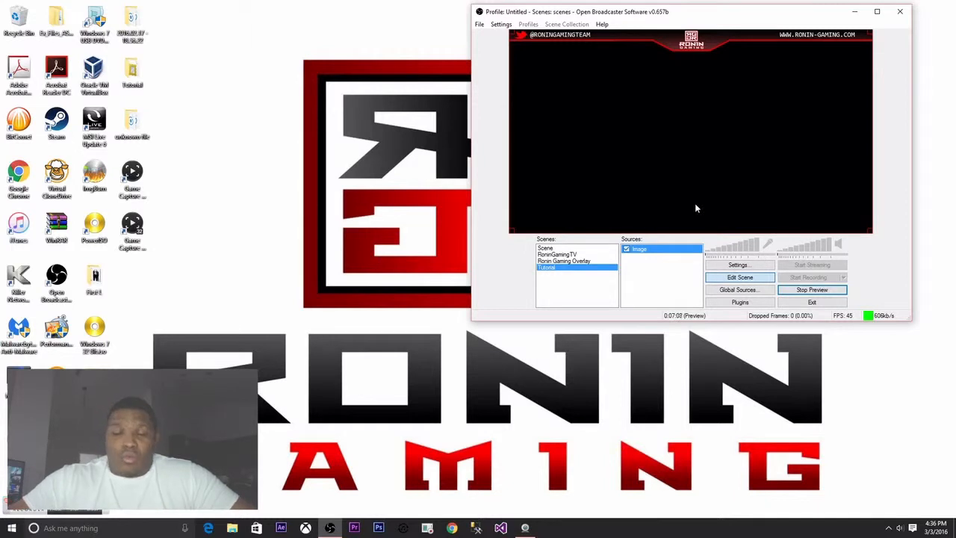
# - Review the overlay image source's properties and its file selection, keeping the current image
pyautogui.rightClick(665, 250)
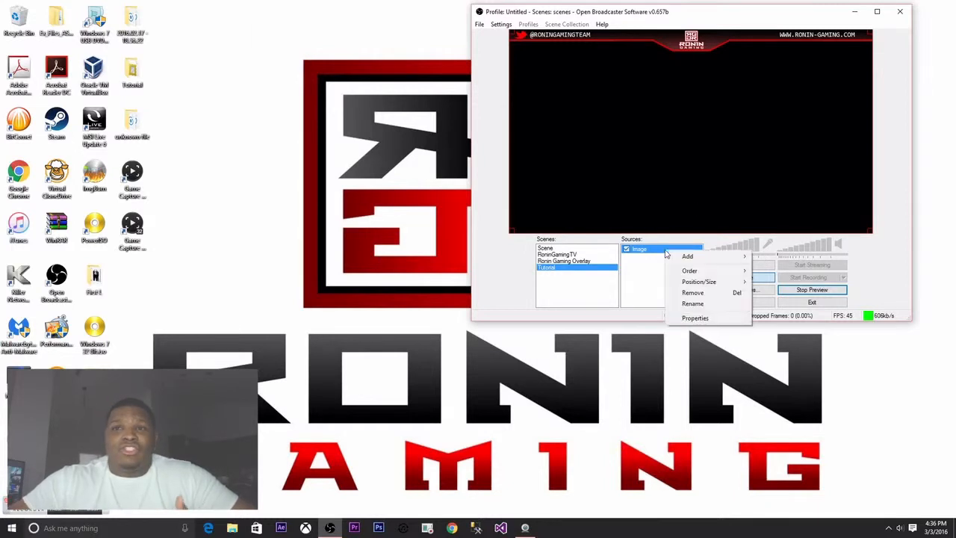
pyautogui.click(695, 318)
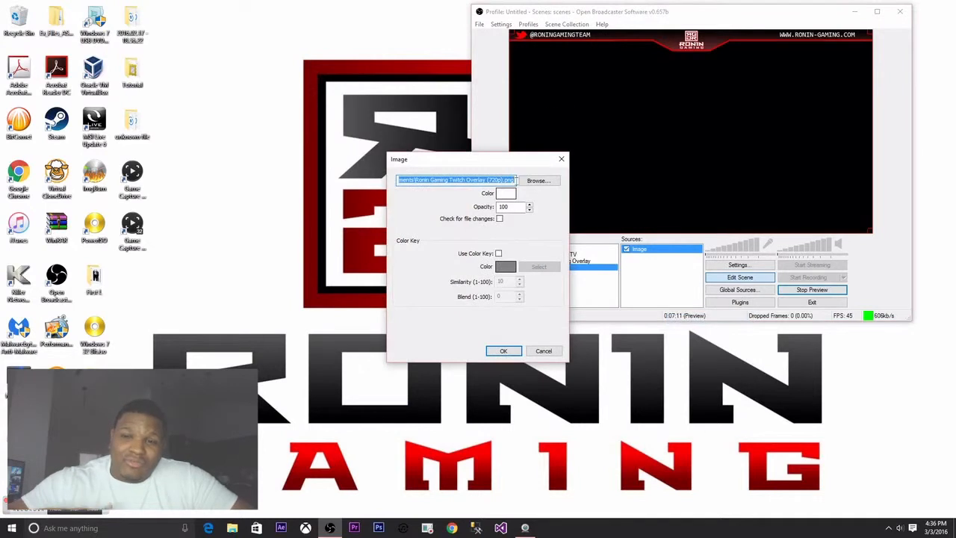
pyautogui.click(540, 182)
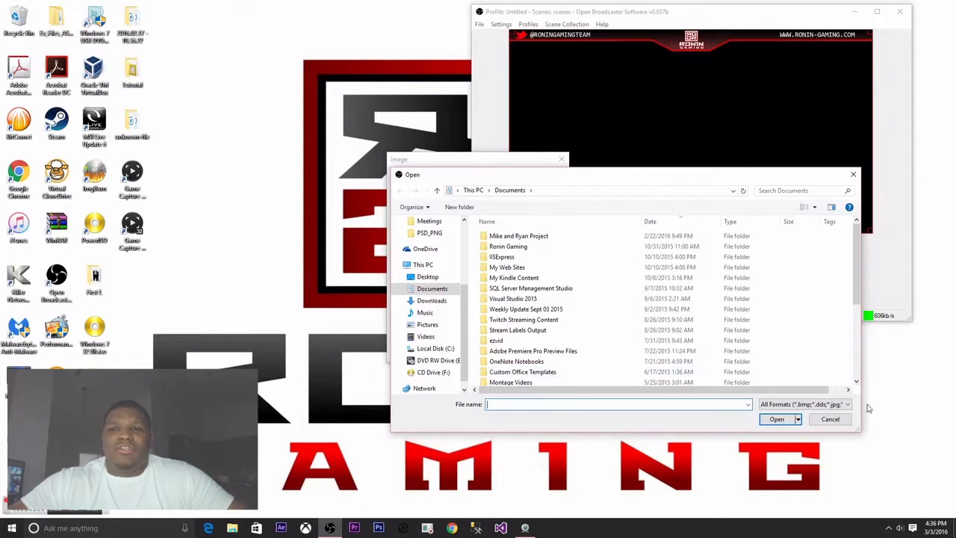
pyautogui.click(830, 420)
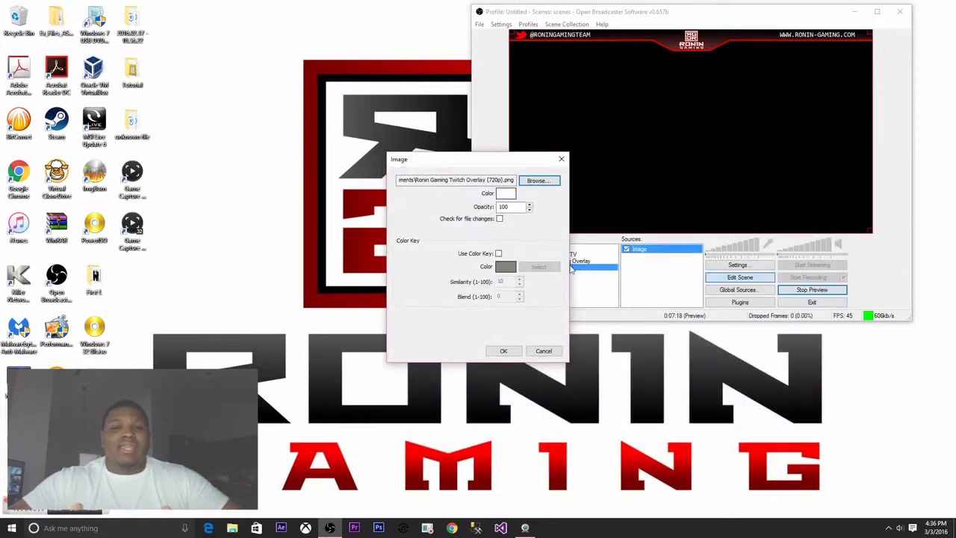
pyautogui.click(502, 352)
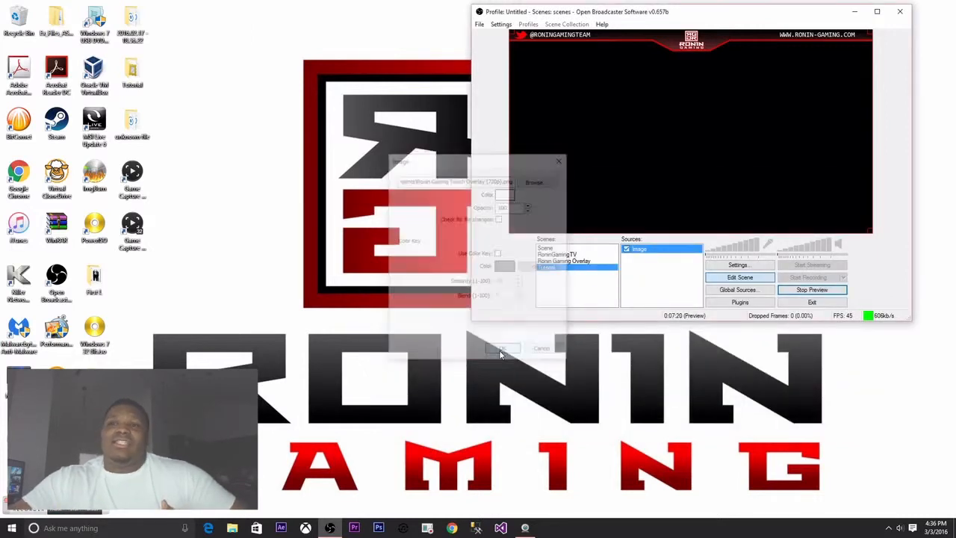
# - Add a text source named RG LYC4N Name to the Tutorial scene
pyautogui.rightClick(661, 278)
pyautogui.moveTo(681, 280)
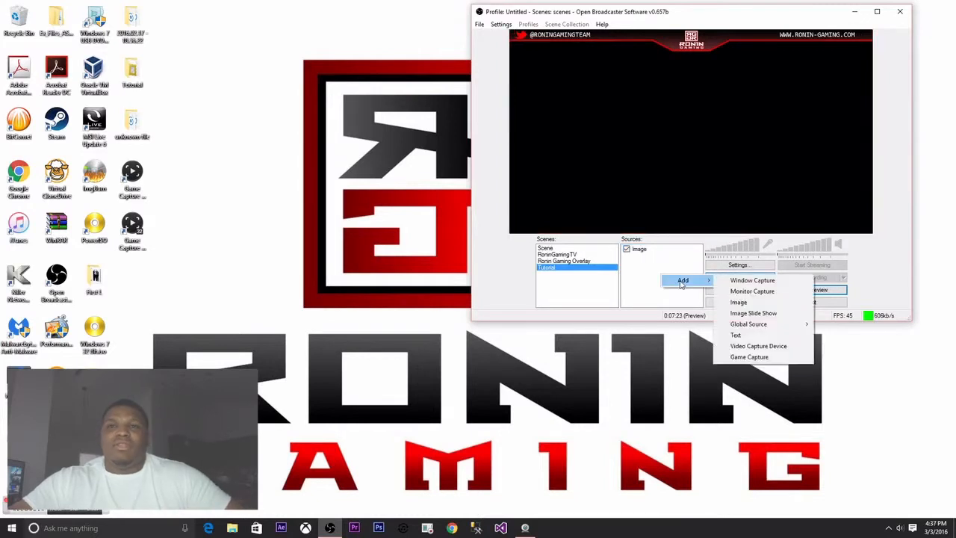
pyautogui.click(744, 335)
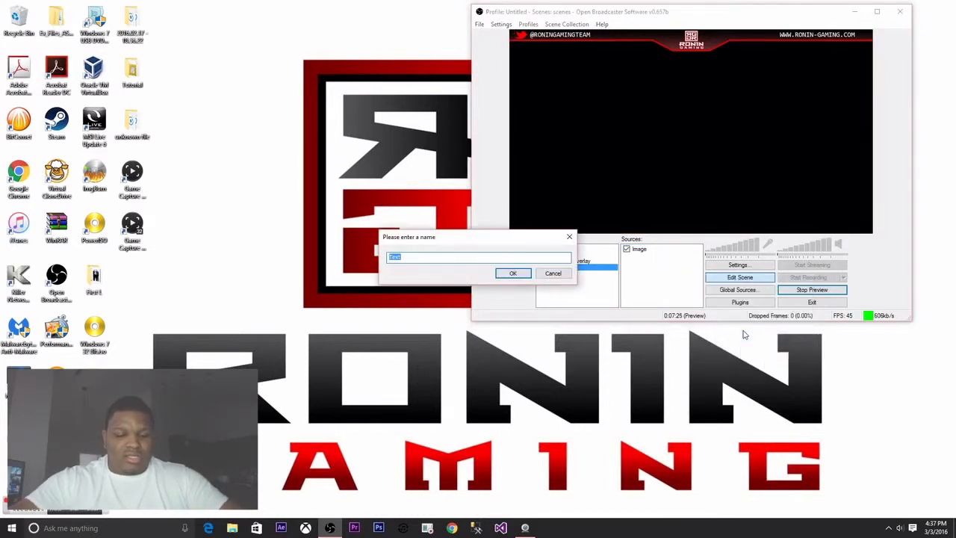
pyautogui.write('RG L')
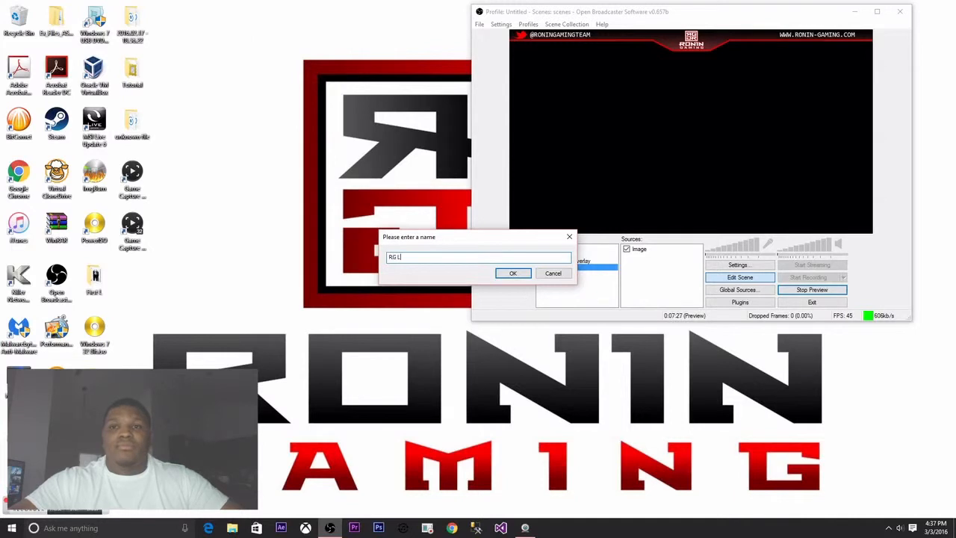
pyautogui.write('YC4N Nmas')
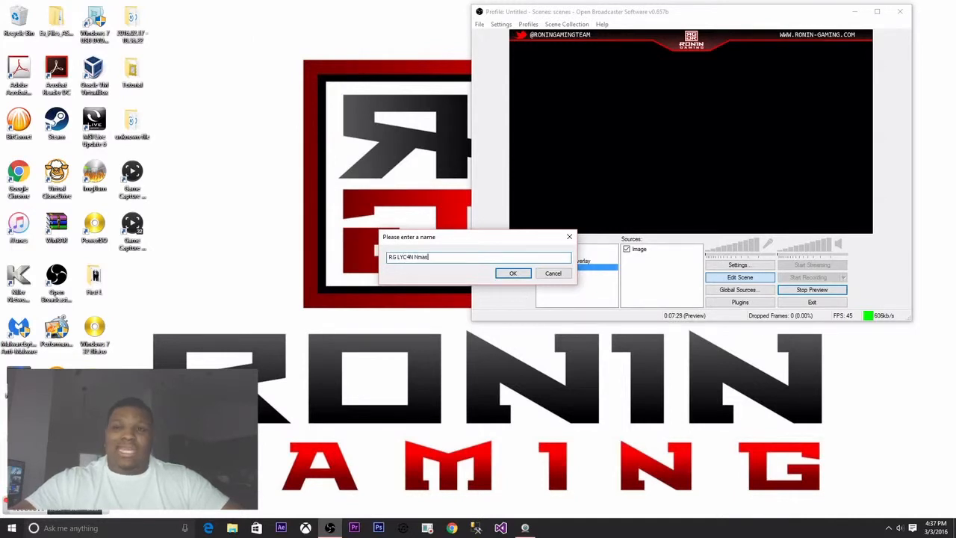
pyautogui.press('BackSpace')
pyautogui.press('BackSpace')
pyautogui.press('BackSpace')
pyautogui.write('ame')
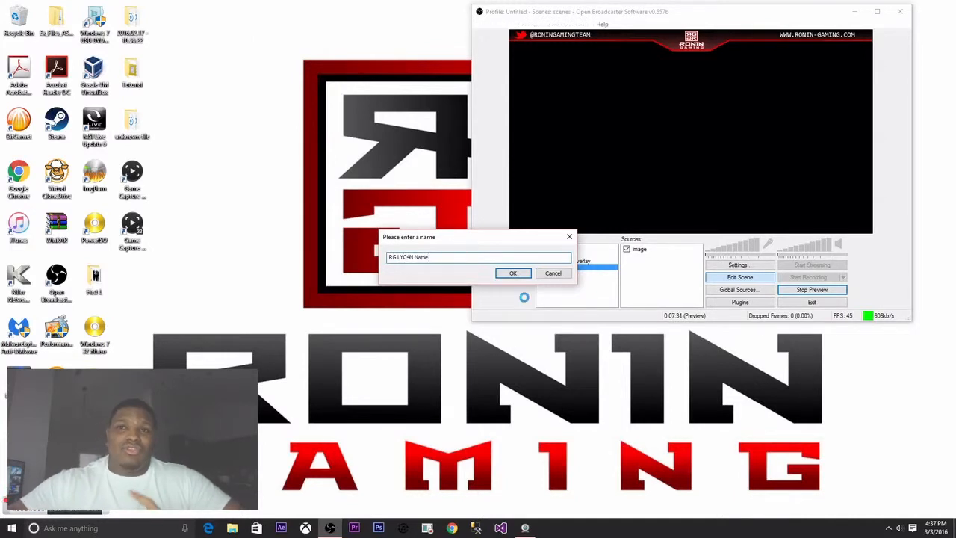
pyautogui.press('Return')
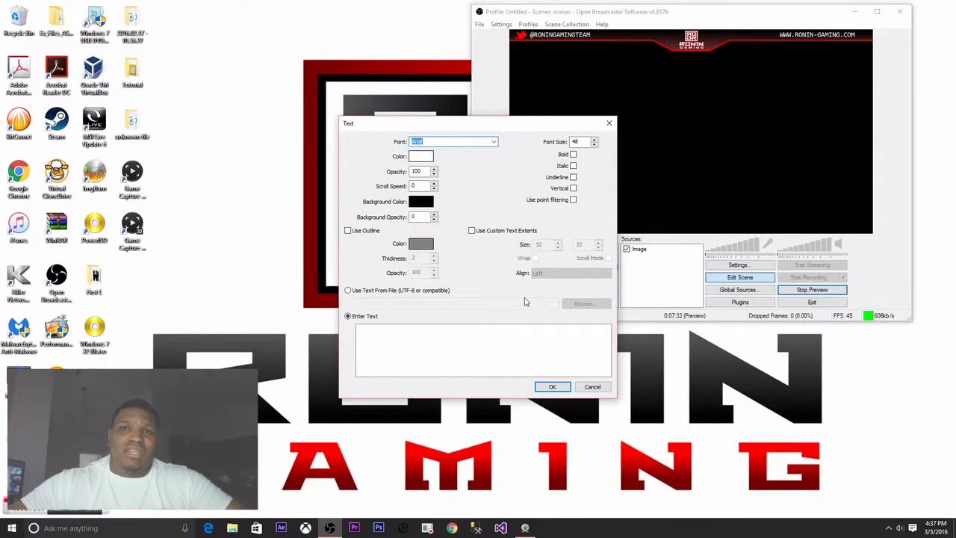
# - Set the text source's font to Shoguns Clan and enter RG LYC4N as its text
pyautogui.click(493, 142)
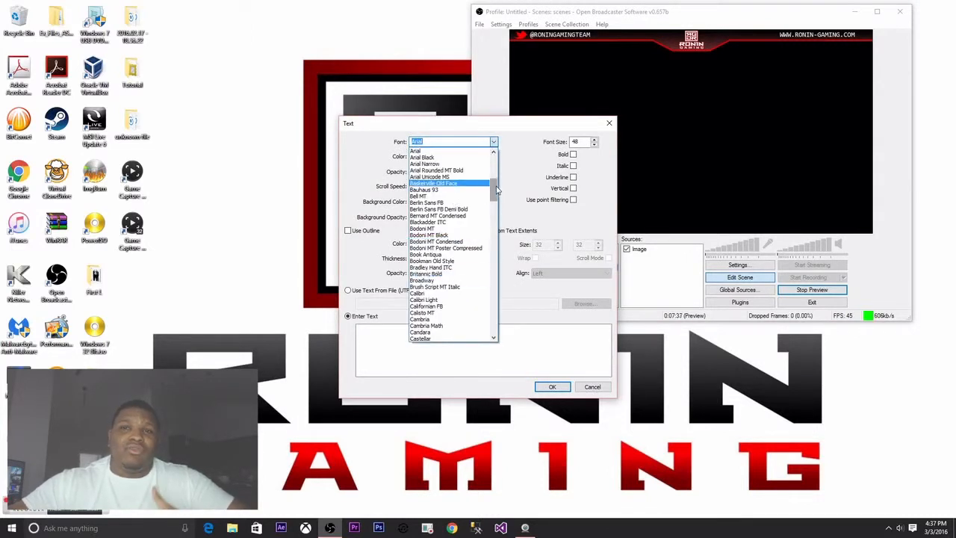
pyautogui.moveTo(493, 191); pyautogui.dragTo(480, 302)
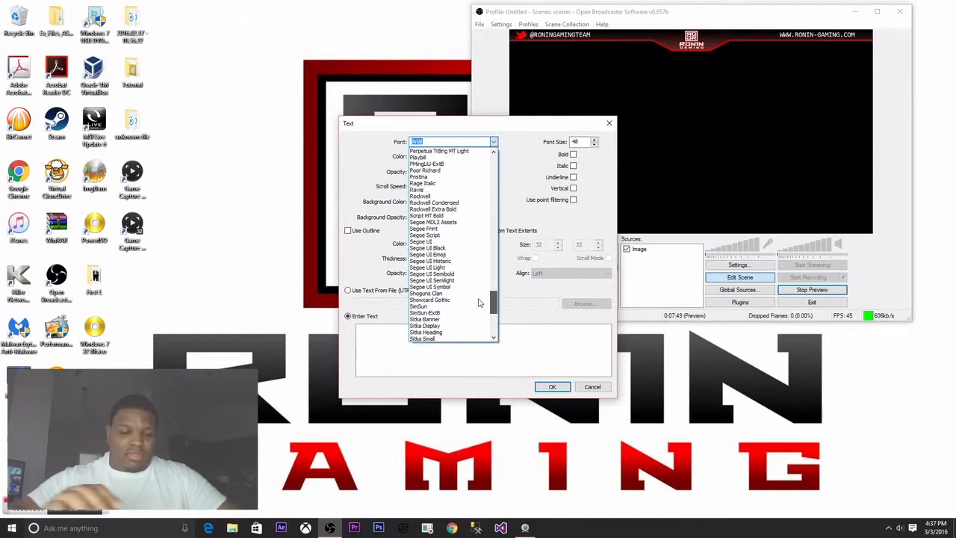
pyautogui.click(425, 293)
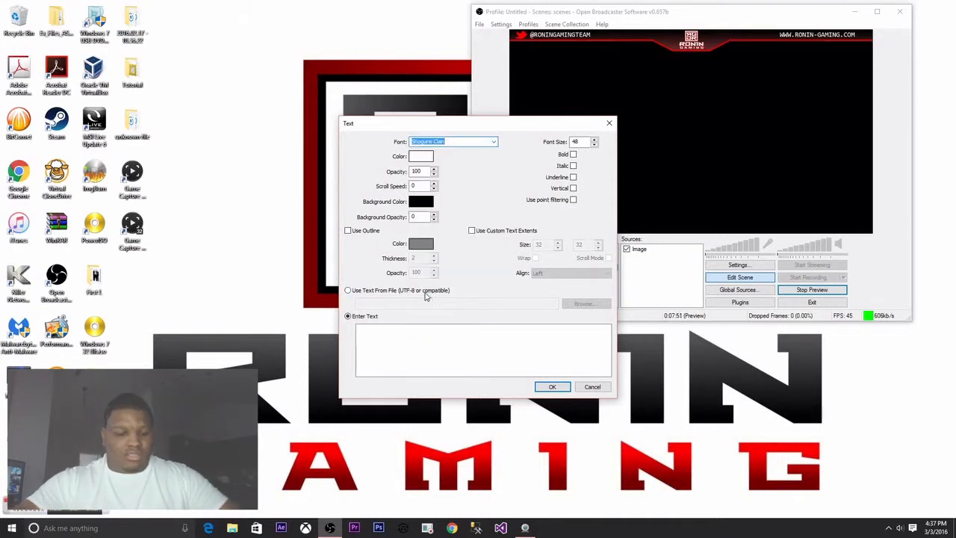
pyautogui.click(420, 327)
pyautogui.write('RG ')
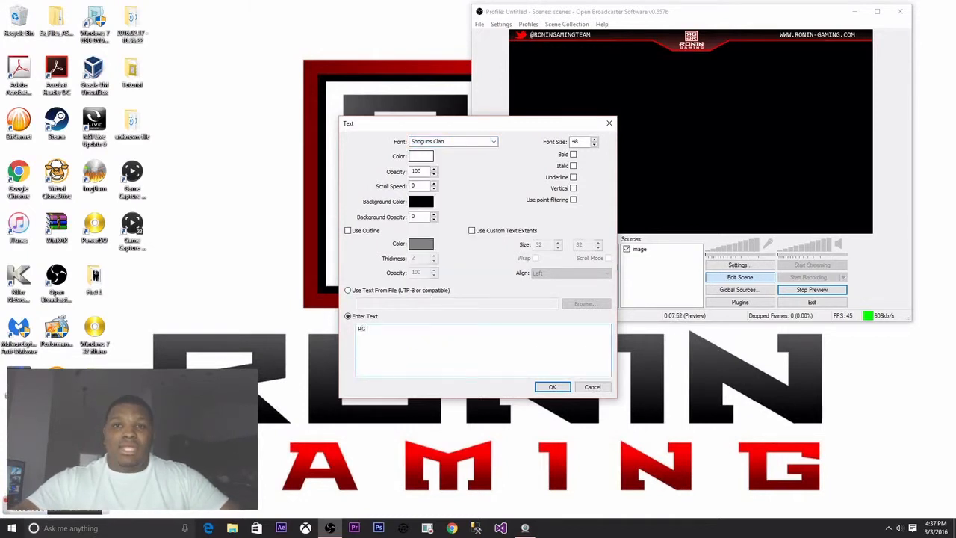
pyautogui.write('LYC3B')
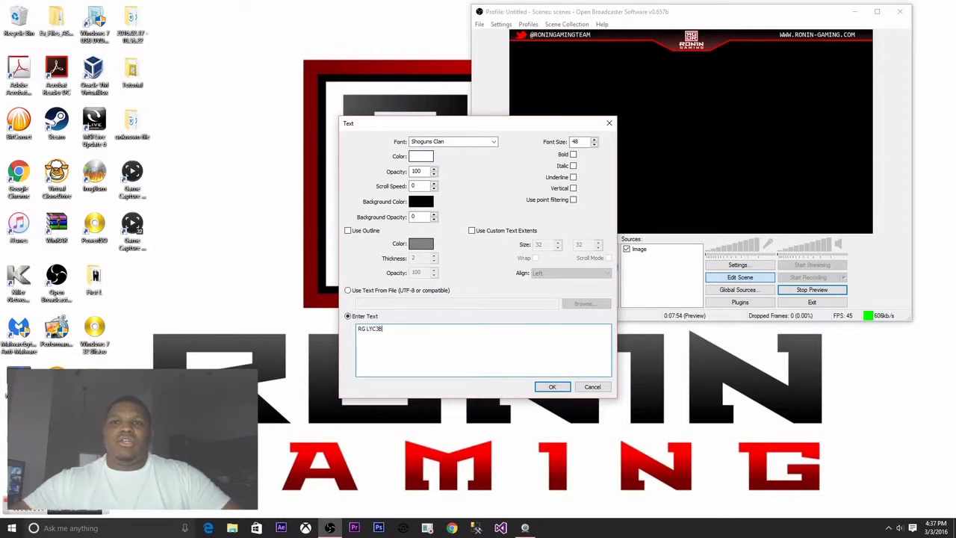
pyautogui.press('BackSpace')
pyautogui.press('BackSpace')
pyautogui.write('4N')
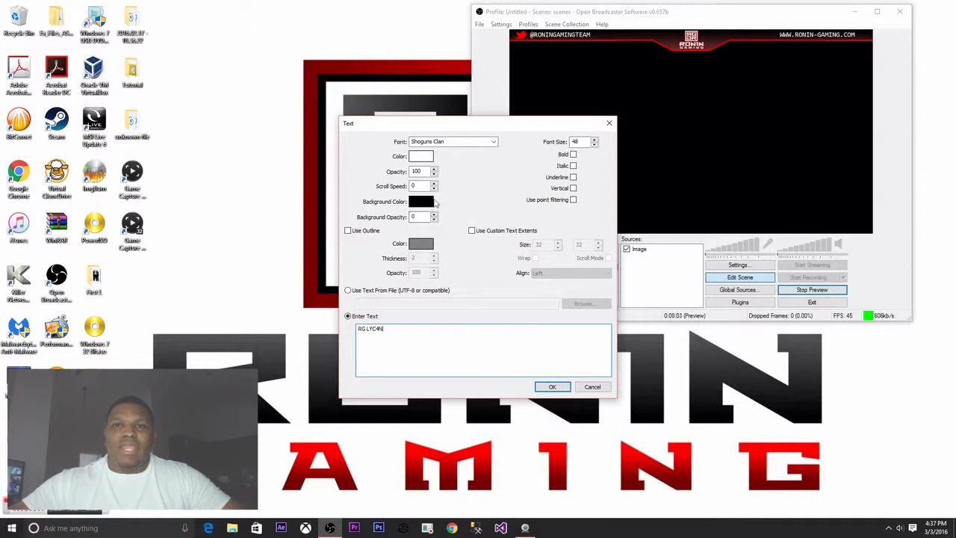
# - Set the text colour to the basic red (255, 0, 0) and confirm the text source
pyautogui.click(424, 157)
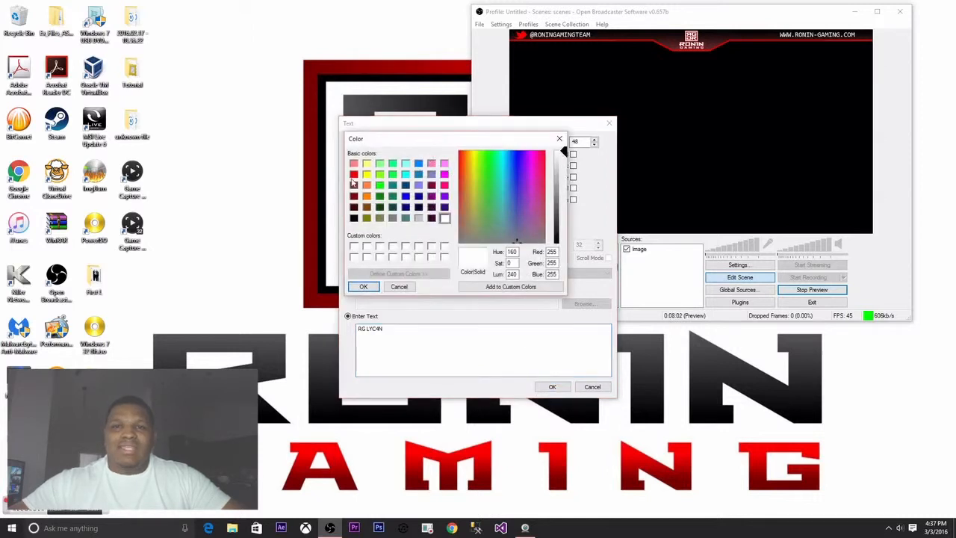
pyautogui.click(353, 174)
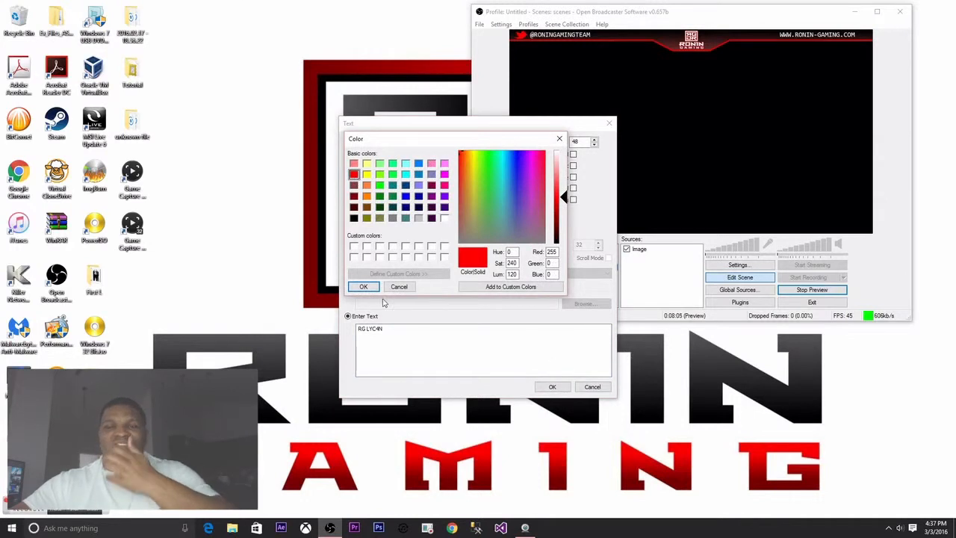
pyautogui.click(364, 288)
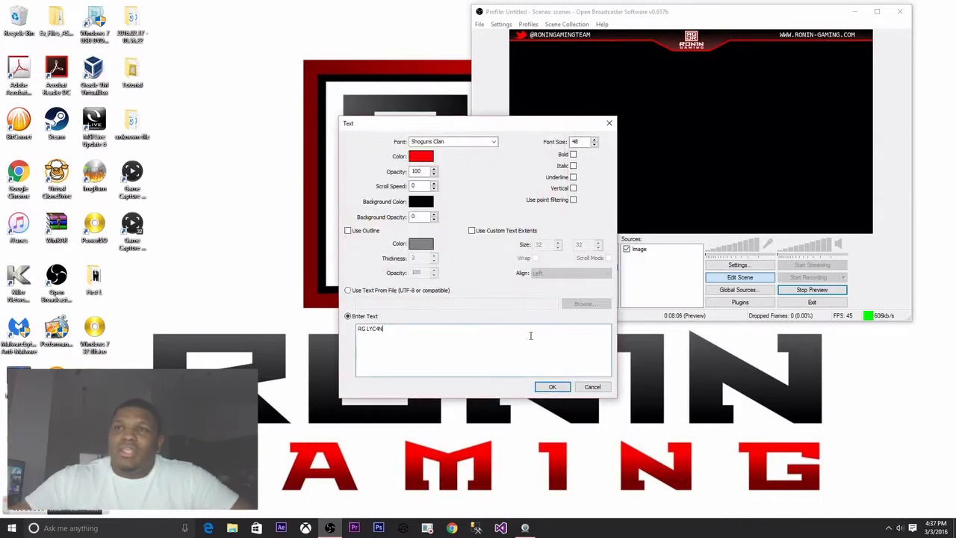
pyautogui.click(552, 386)
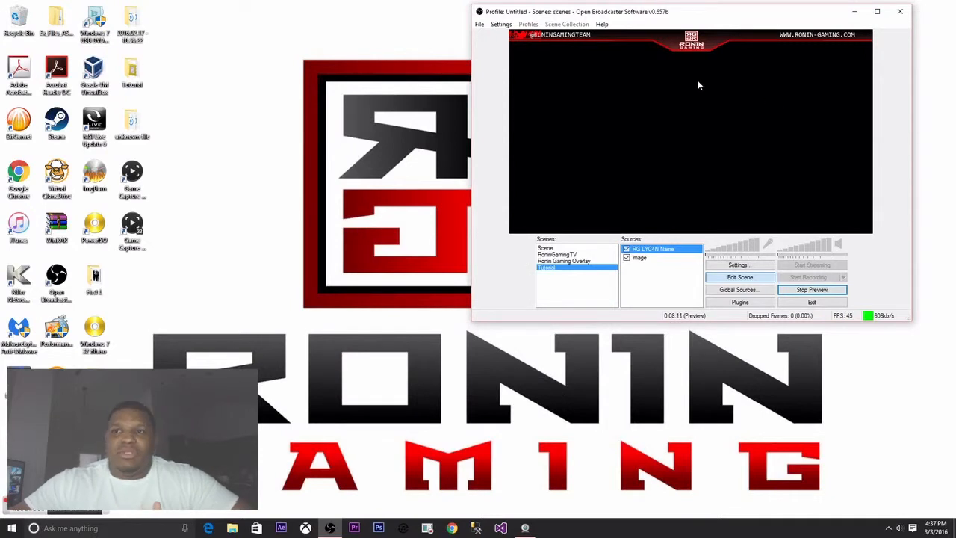
# - Enlarge the RG LYC4N text in the preview, place it along the scene's lower edge at the centre, and deselect it
pyautogui.moveTo(528, 38); pyautogui.dragTo(852, 153)
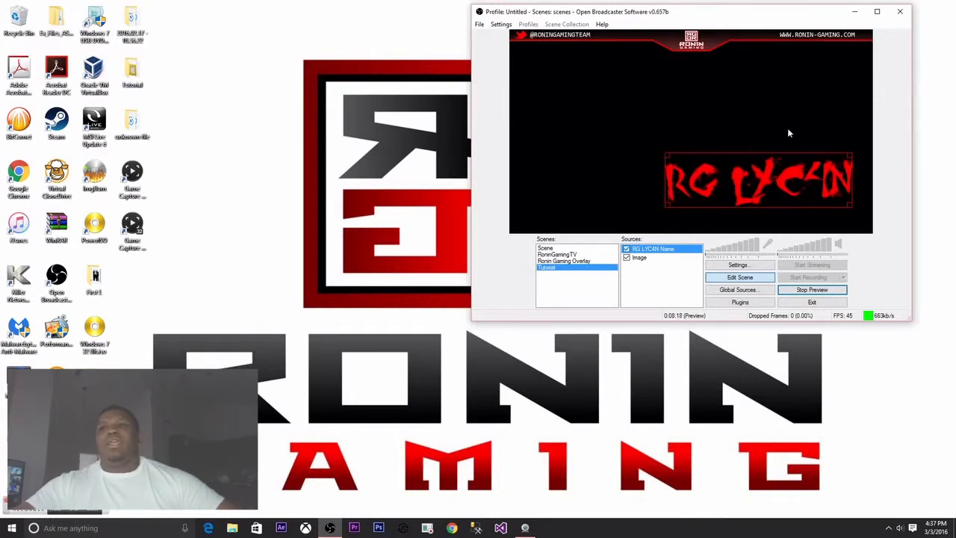
pyautogui.moveTo(787, 170); pyautogui.dragTo(722, 198)
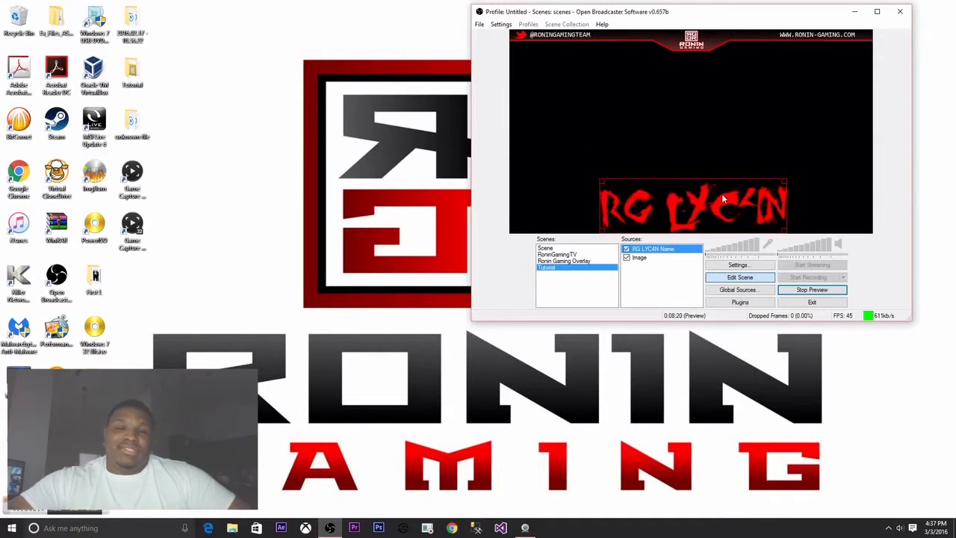
pyautogui.click(795, 138)
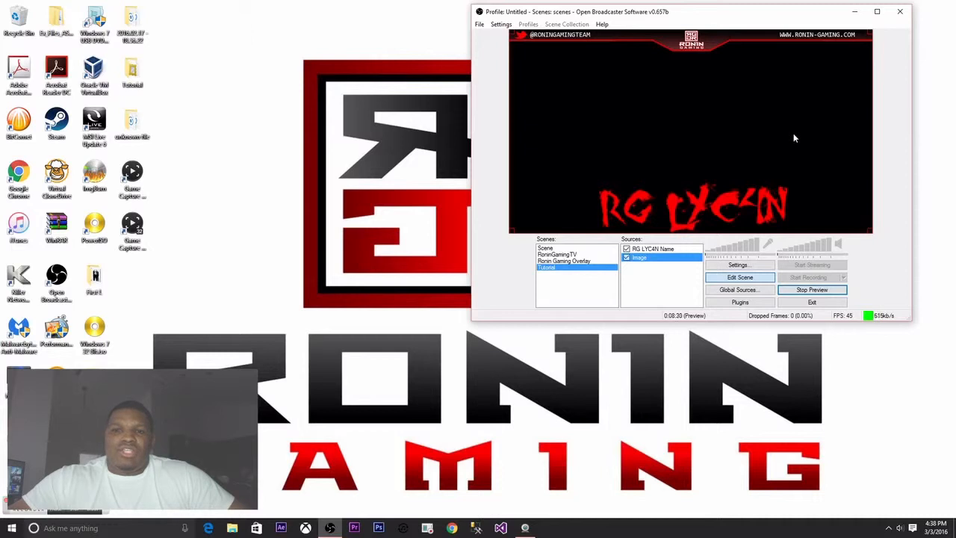
pyautogui.click(657, 276)
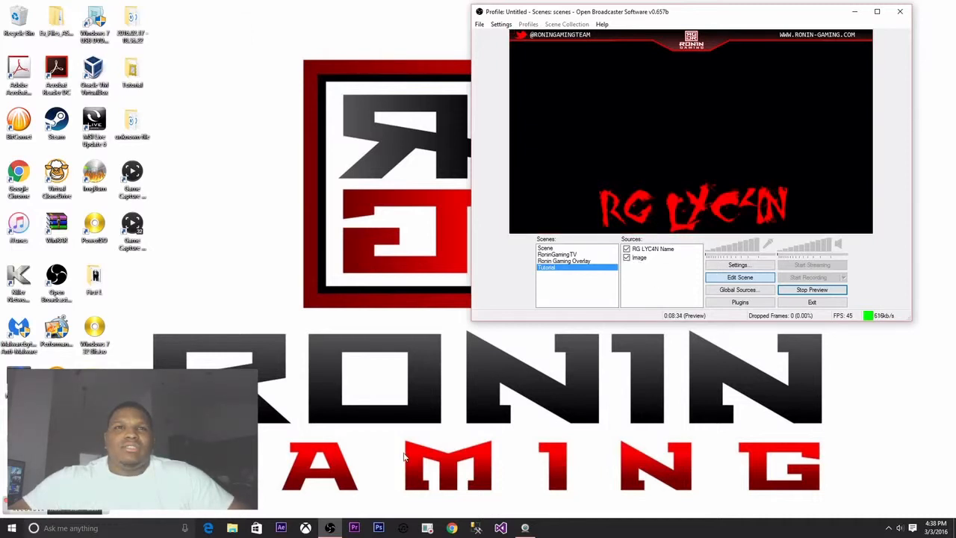
# - Switch to Google Chrome, load twitch.tv/roningamingtv, and restore the browser as a smaller window beside the OBS window
pyautogui.click(452, 528)
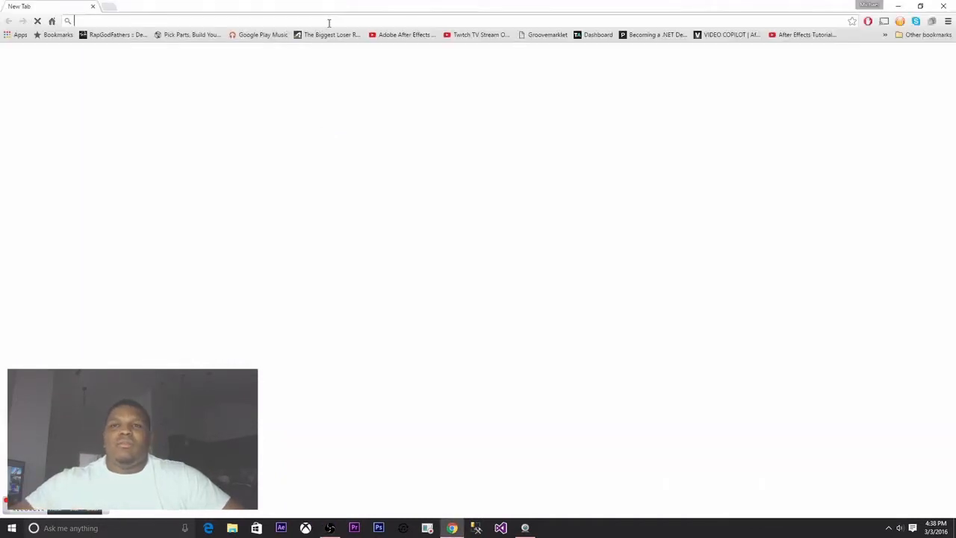
pyautogui.write('TWItch.tv/roningamingtv')
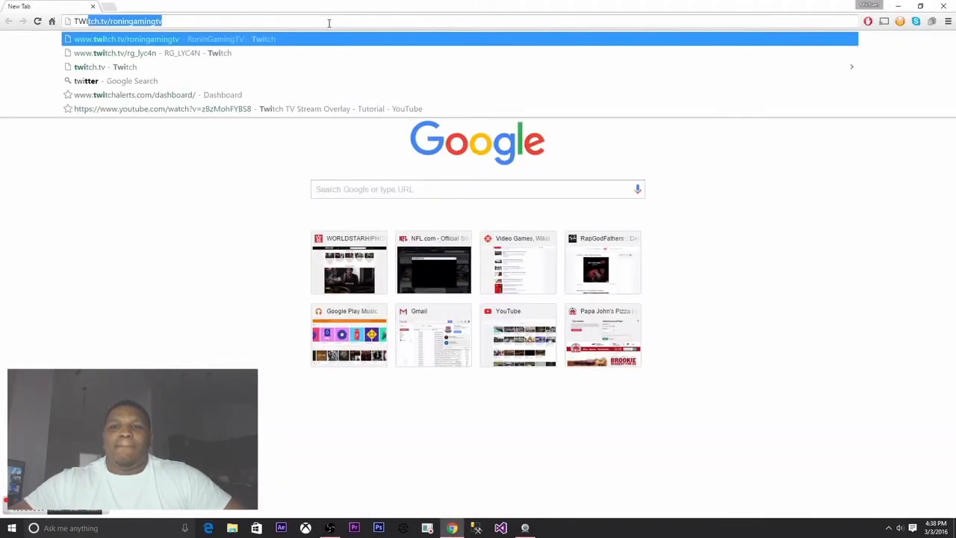
pyautogui.press('Return')
pyautogui.moveTo(565, 5); pyautogui.dragTo(348, 52)
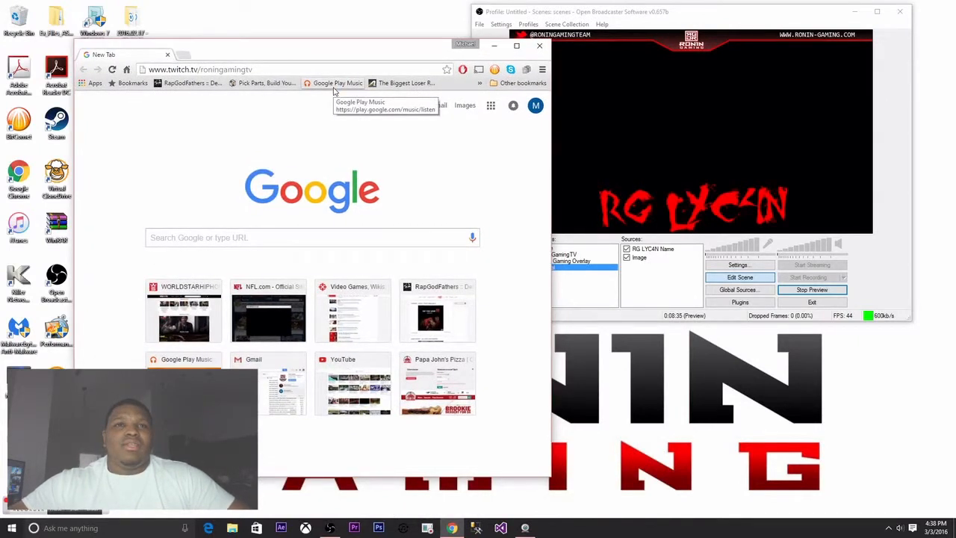
pyautogui.click(327, 68)
pyautogui.press('Return')
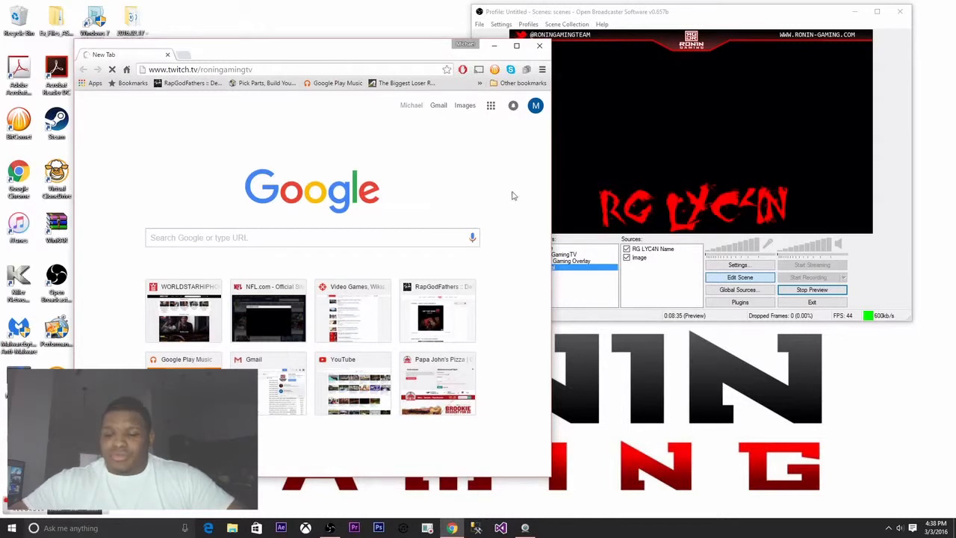
# - Switch back to OBS and add a window capture source named Browser Capture to the Tutorial scene
pyautogui.click(660, 284)
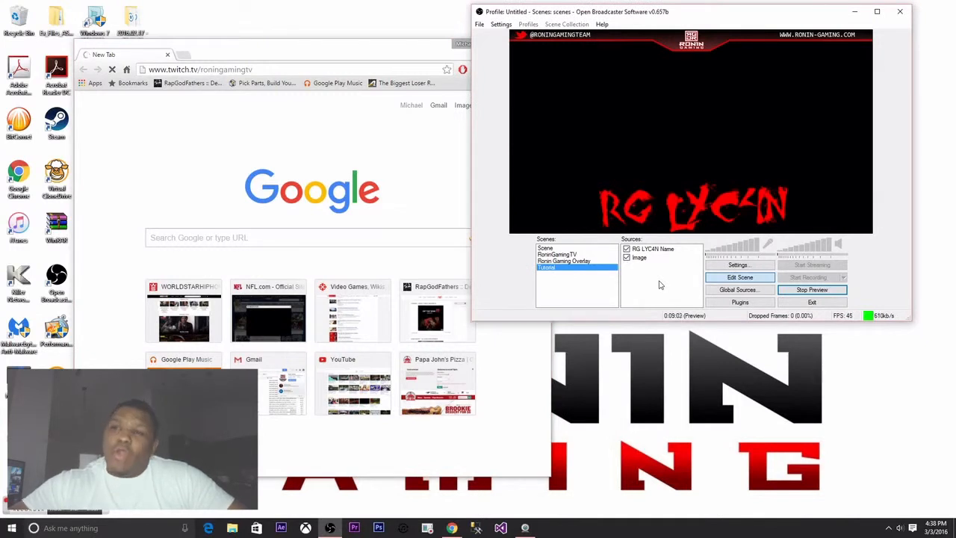
pyautogui.rightClick(660, 284)
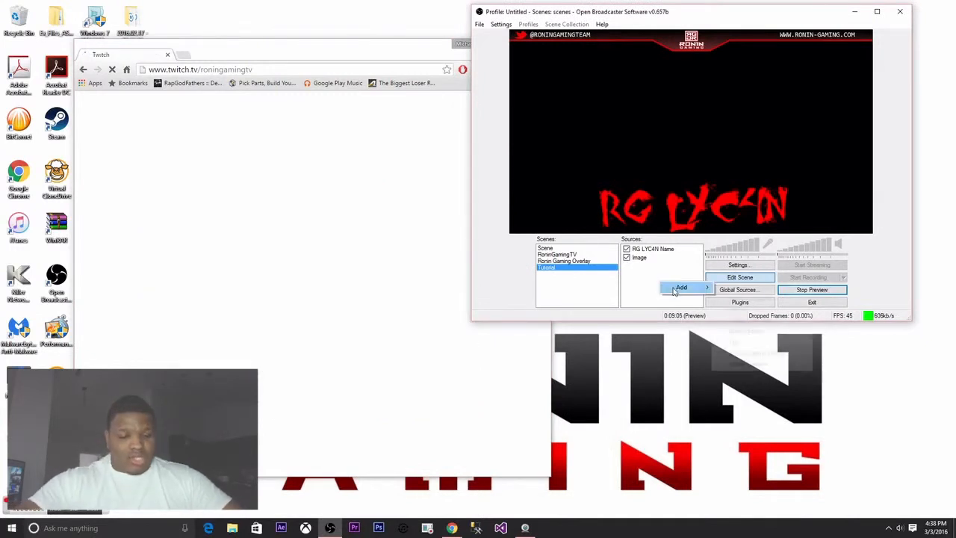
pyautogui.moveTo(674, 290)
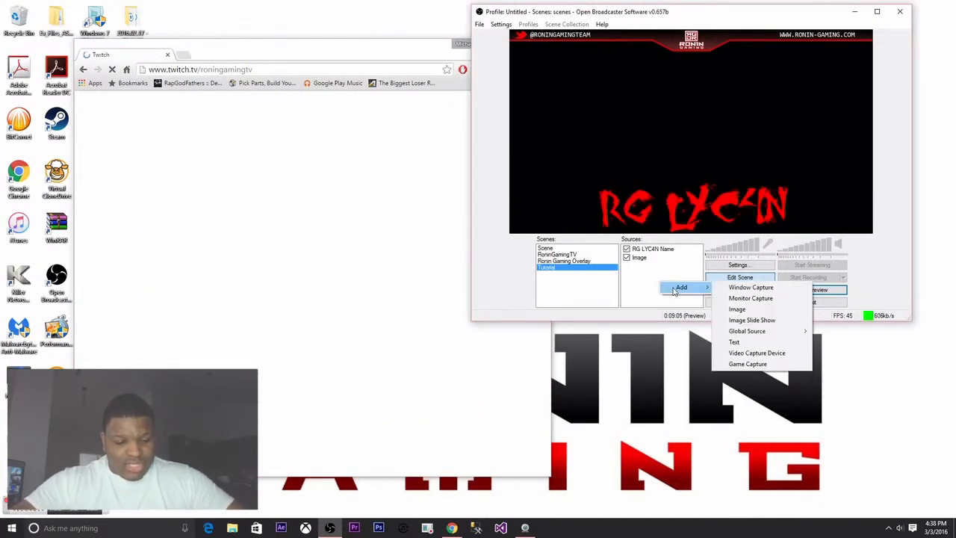
pyautogui.click(760, 289)
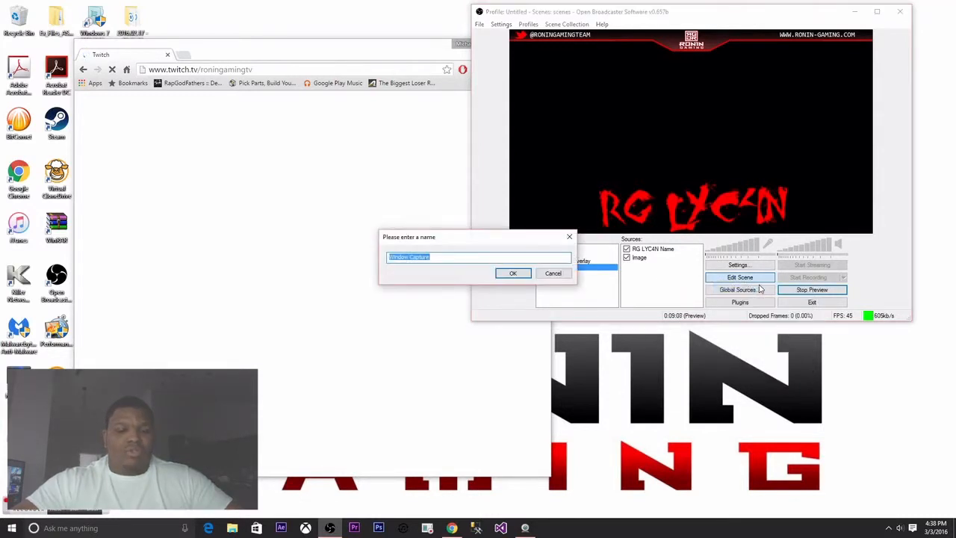
pyautogui.write('vIDEO')
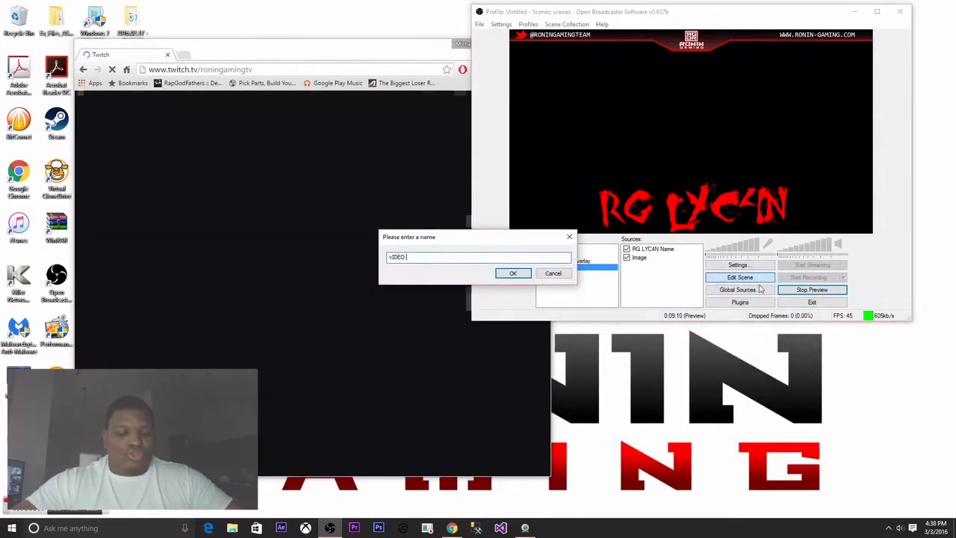
pyautogui.write('B')
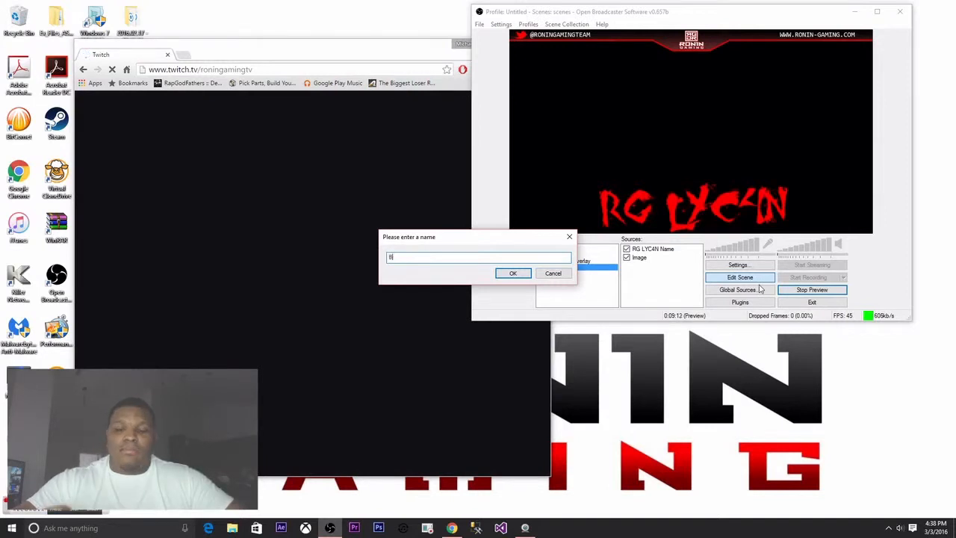
pyautogui.write('rowser Capture')
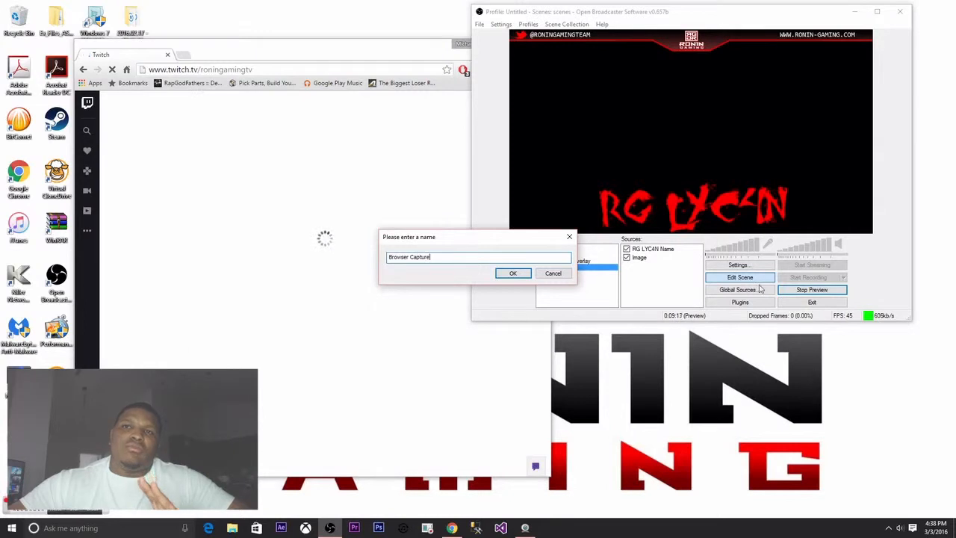
pyautogui.press('Return')
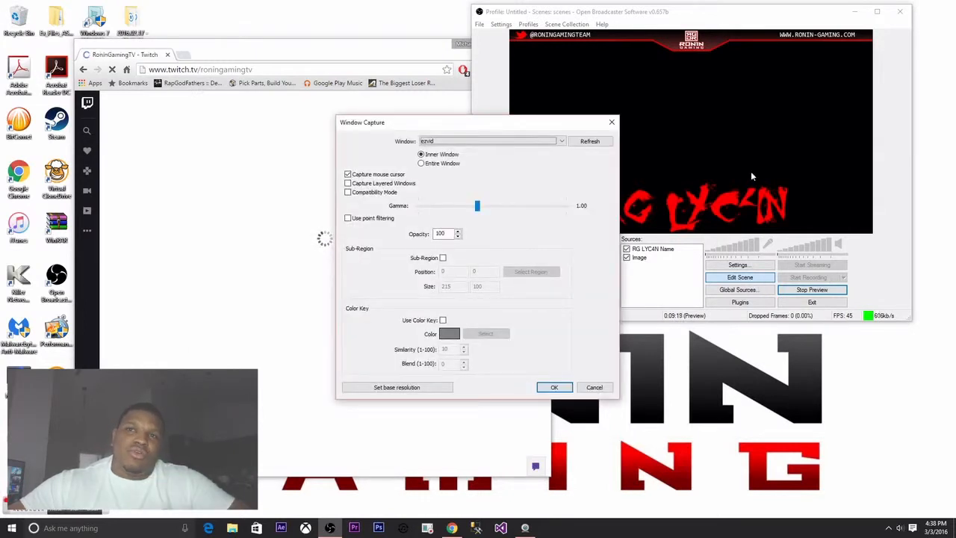
# - Choose Twitch - Google Chrome as the captured window, refresh the window list, and move the capture settings clear of the browser
pyautogui.click(561, 141)
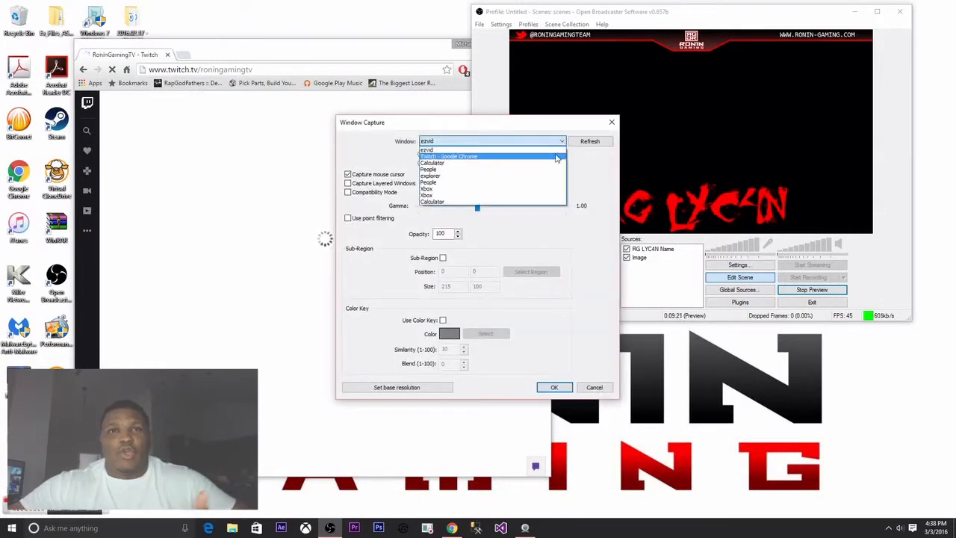
pyautogui.click(557, 156)
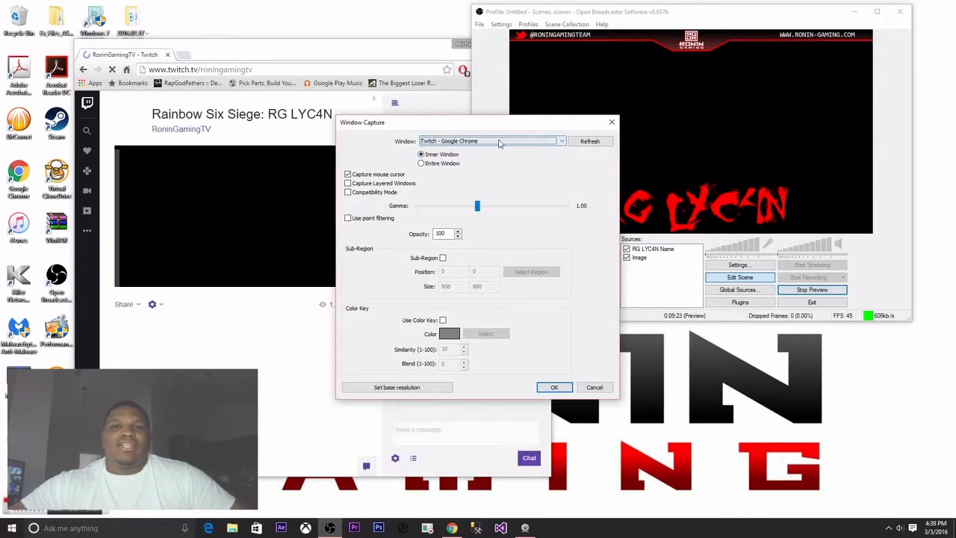
pyautogui.click(589, 141)
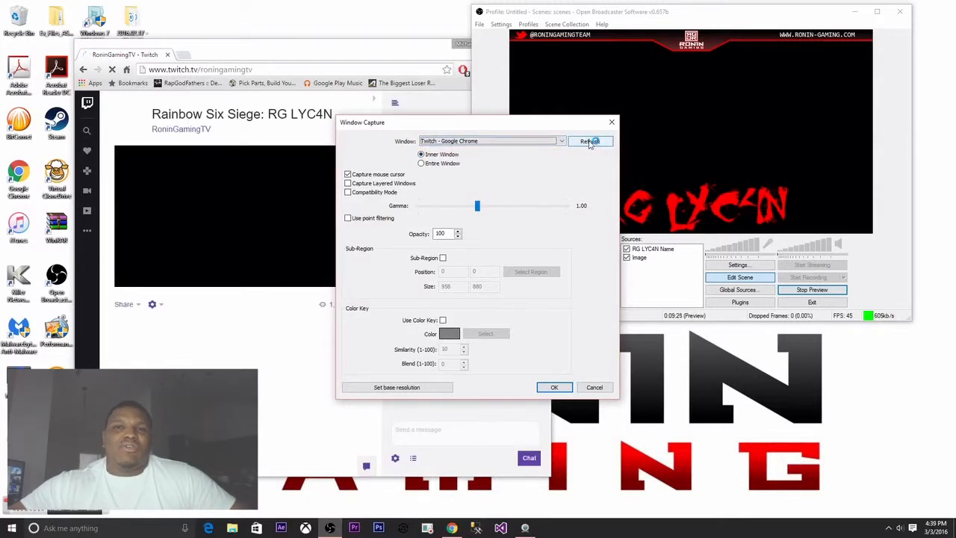
pyautogui.moveTo(482, 124); pyautogui.dragTo(715, 88)
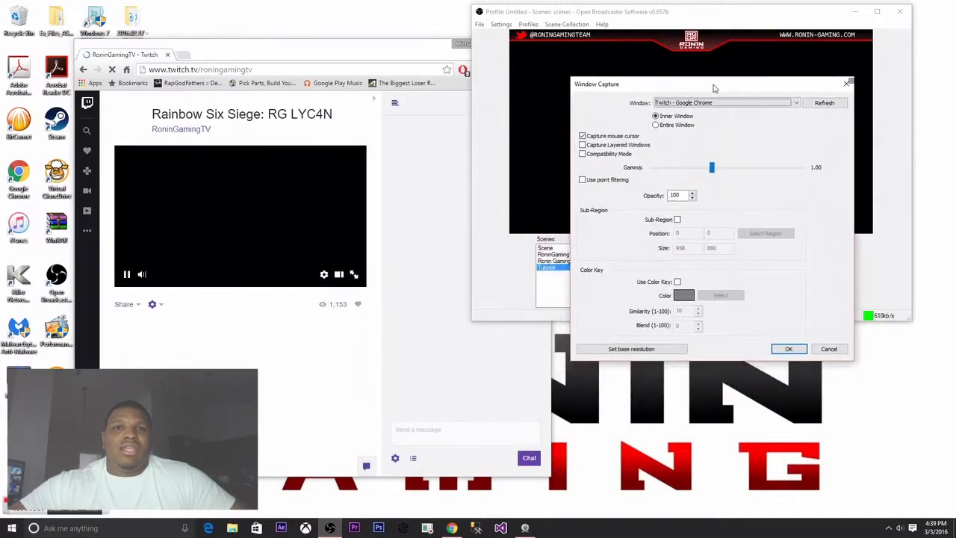
# - Open the RoninGamingTV stream player in its own popout window and close the main Twitch browser window
pyautogui.click(334, 280)
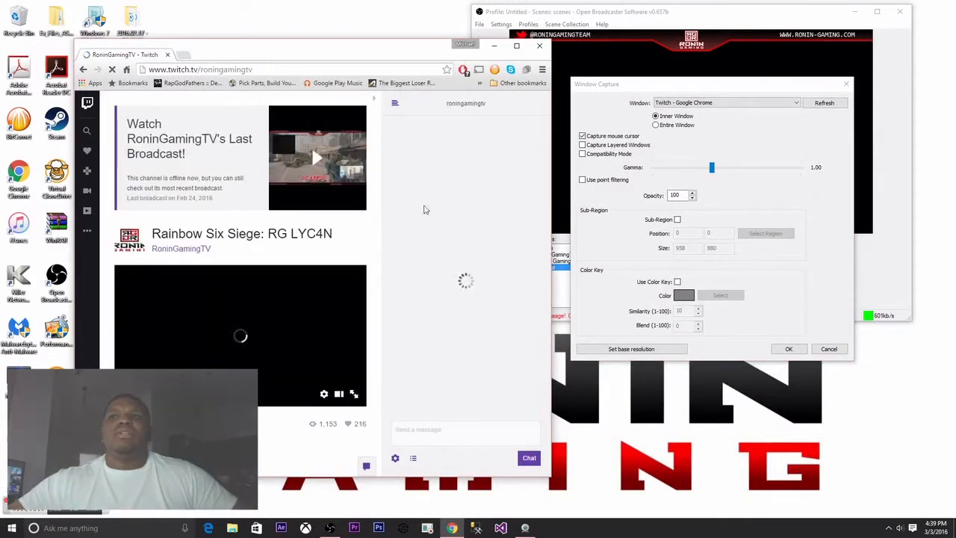
pyautogui.doubleClick(392, 54)
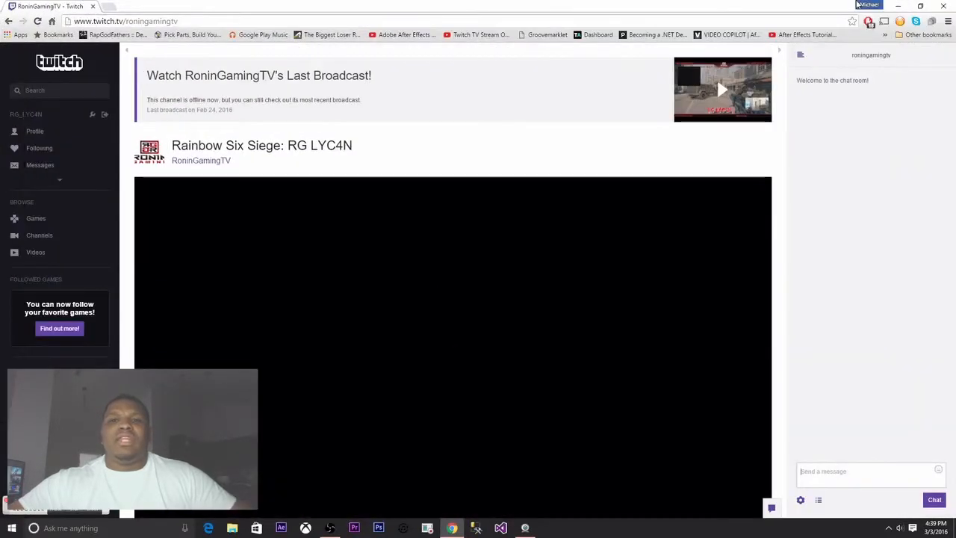
pyautogui.moveTo(747, 8); pyautogui.dragTo(457, 11)
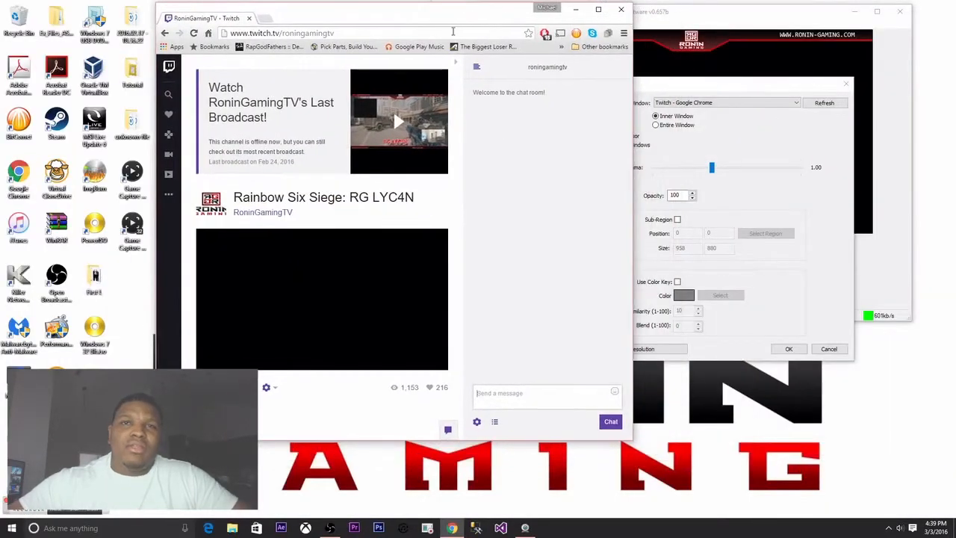
pyautogui.click(405, 358)
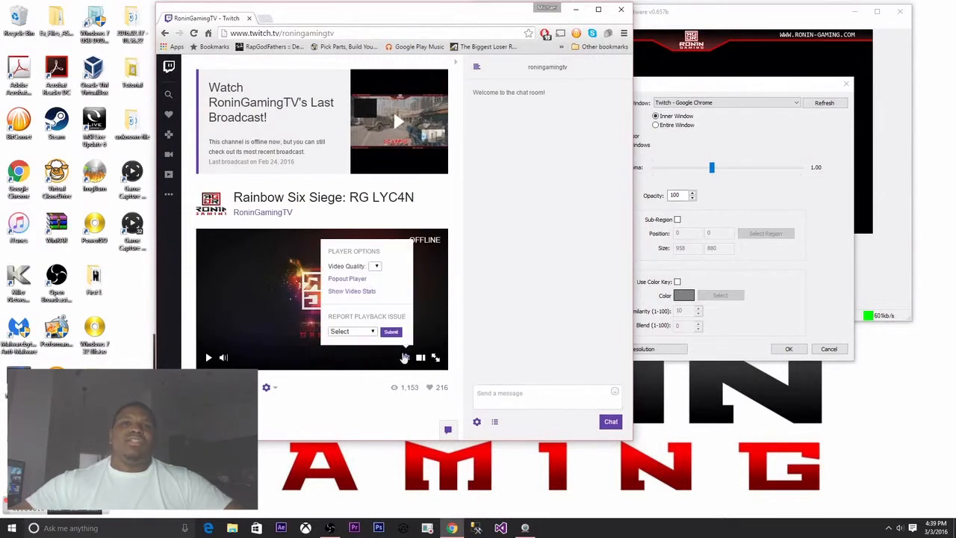
pyautogui.click(346, 279)
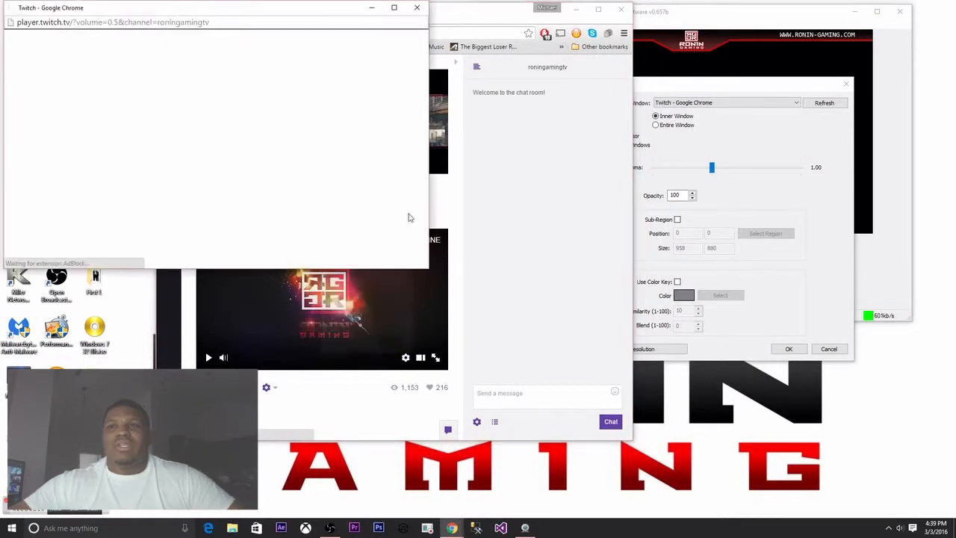
pyautogui.click(624, 10)
pyautogui.click(626, 11)
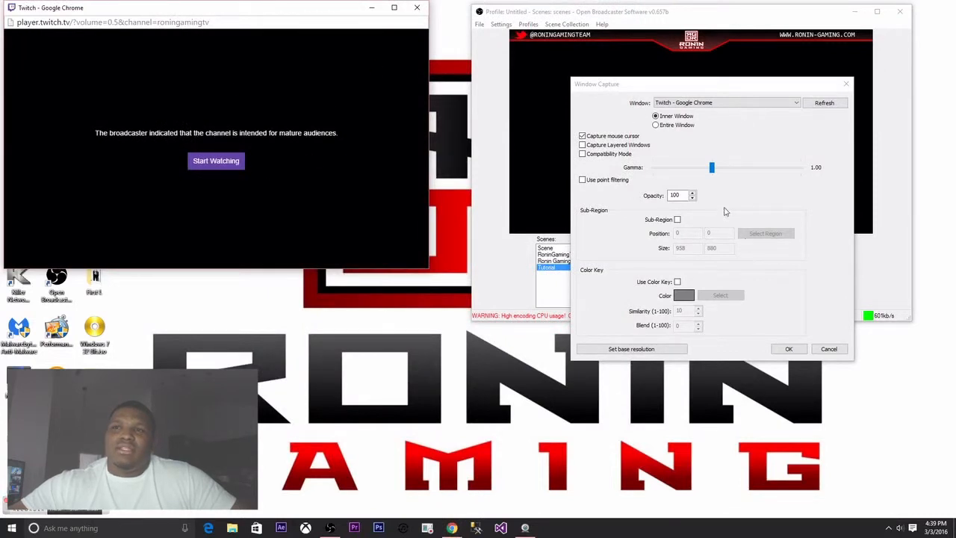
# - Keep Inner Window capture, crop out the address bar with a sub-region at position 0, 25 and size 853 x 483, and confirm
pyautogui.click(724, 211)
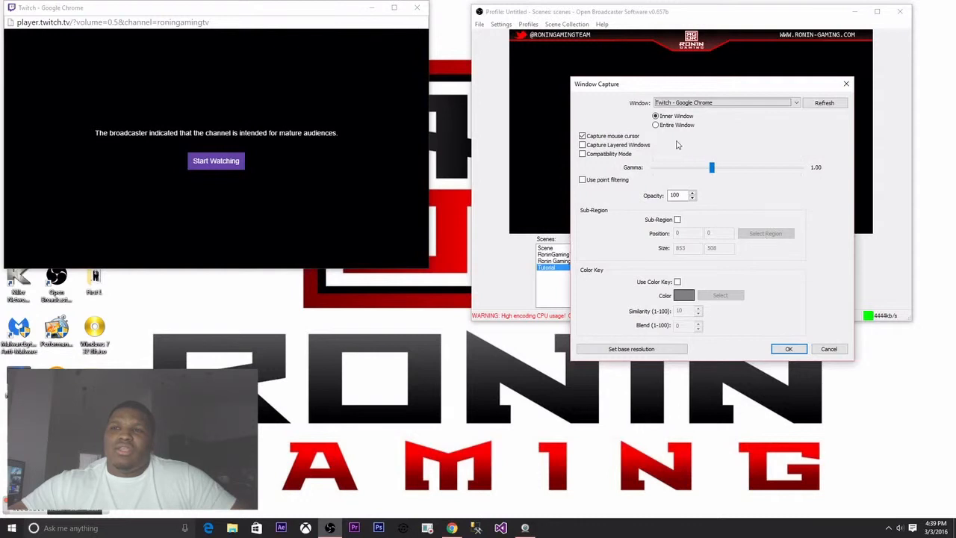
pyautogui.click(660, 127)
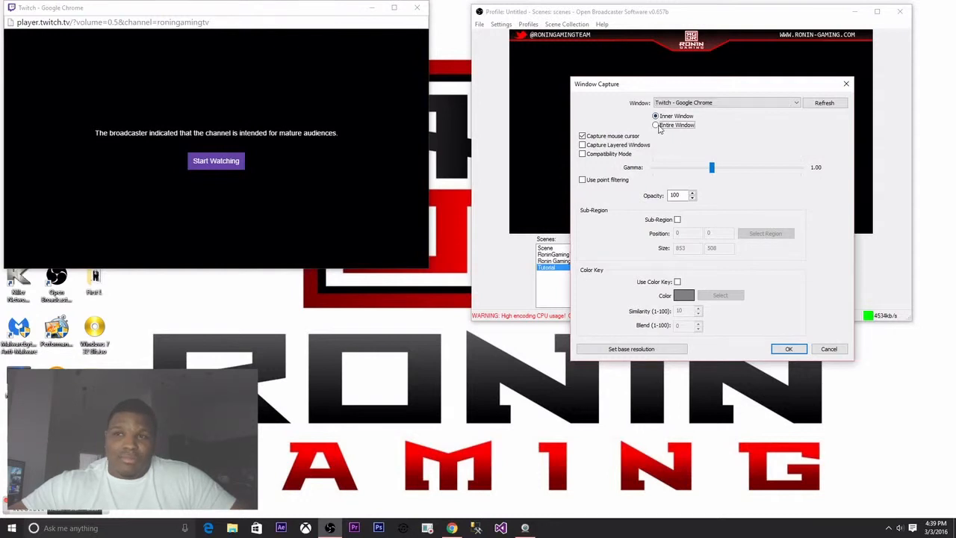
pyautogui.click(657, 117)
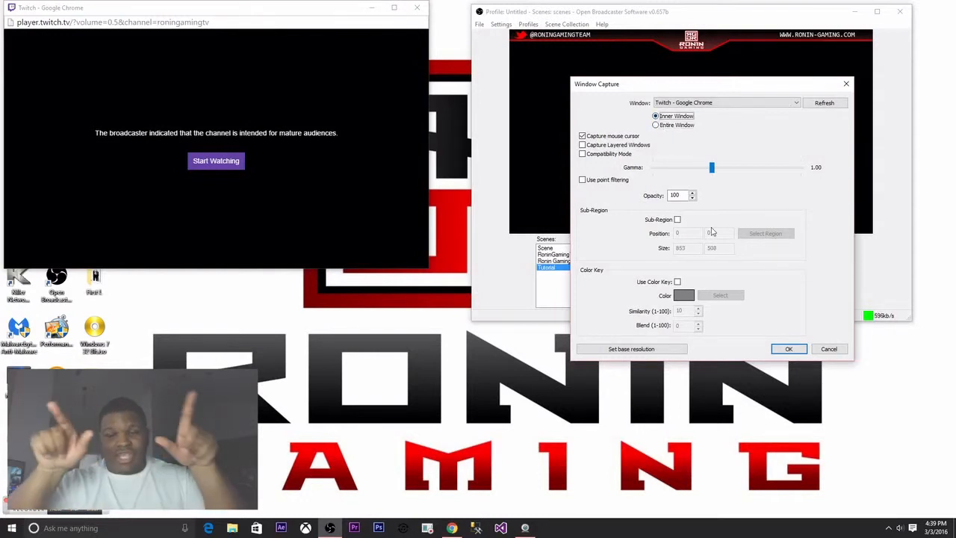
pyautogui.click(677, 219)
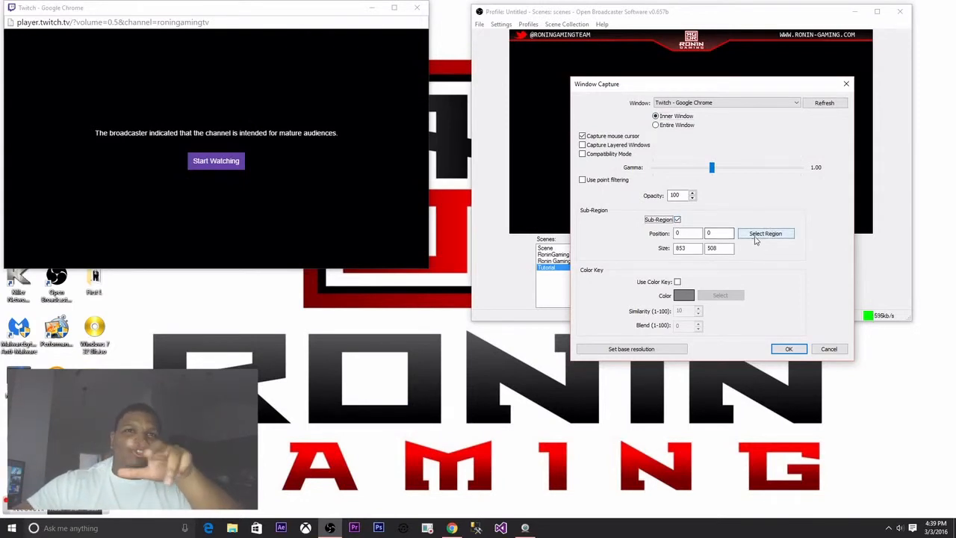
pyautogui.click(765, 233)
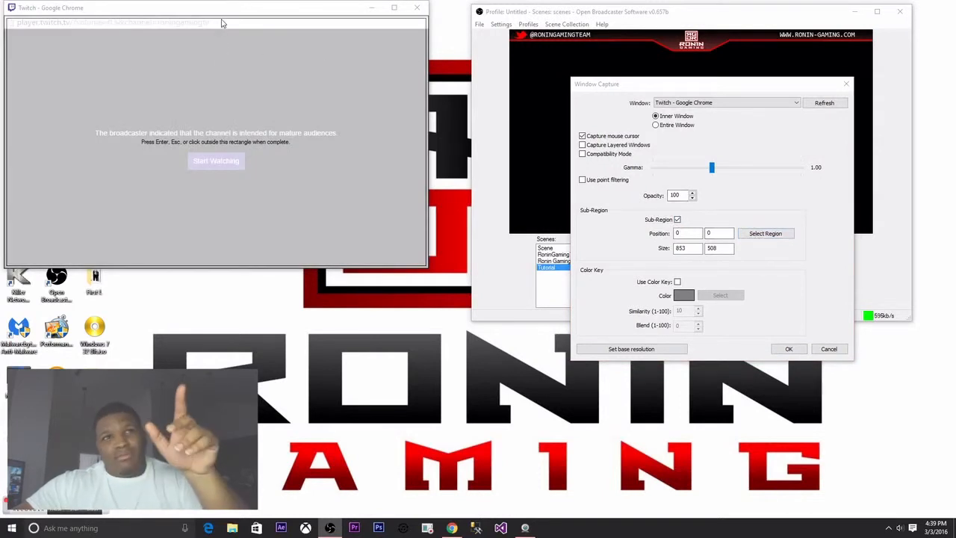
pyautogui.moveTo(219, 16); pyautogui.dragTo(220, 28)
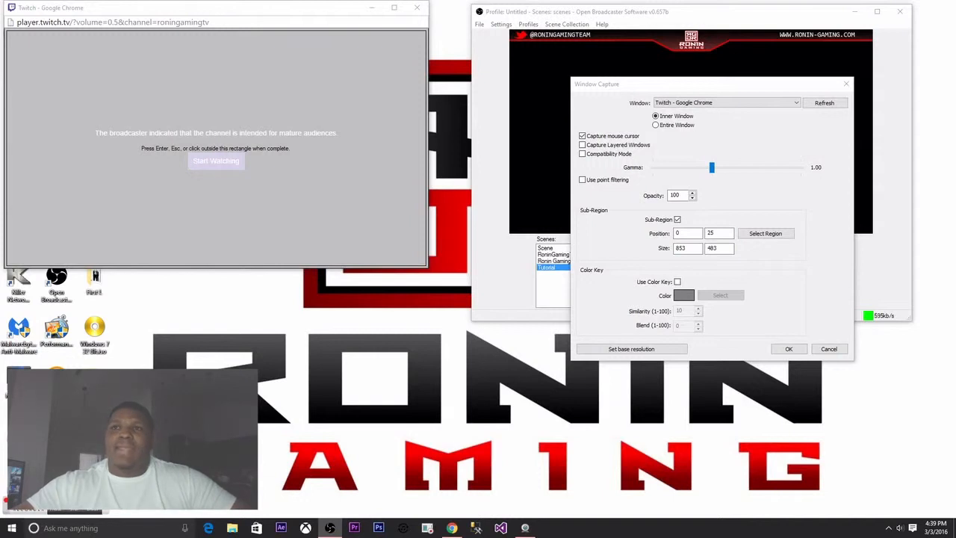
pyautogui.press('Return')
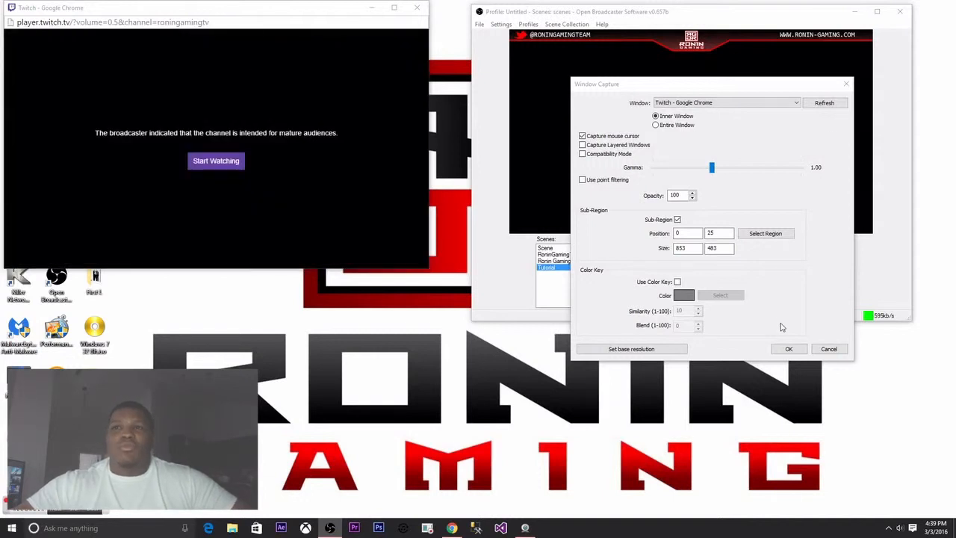
pyautogui.click(788, 350)
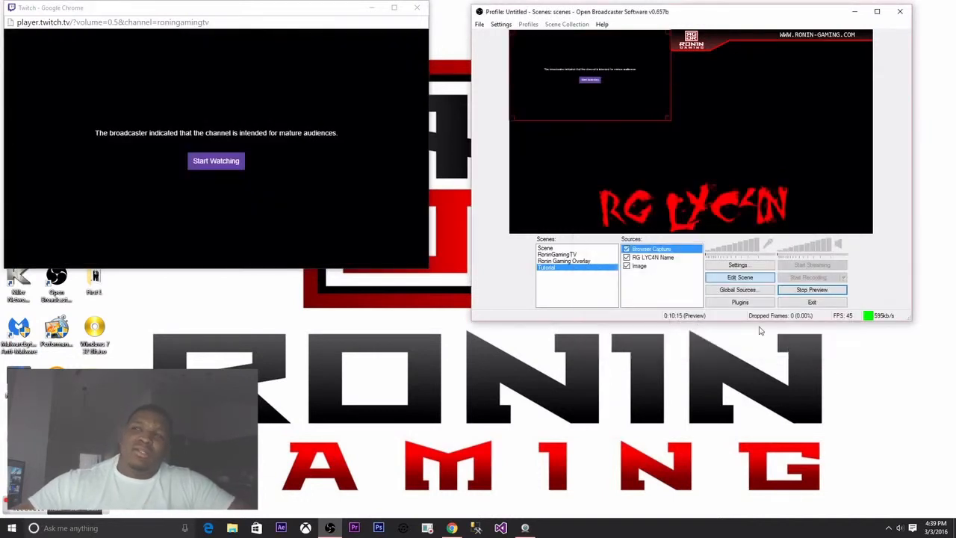
# - Move the browser capture toward the middle of the Tutorial scene and send it behind all other sources
pyautogui.moveTo(655, 73); pyautogui.dragTo(721, 110)
pyautogui.rightClick(721, 110)
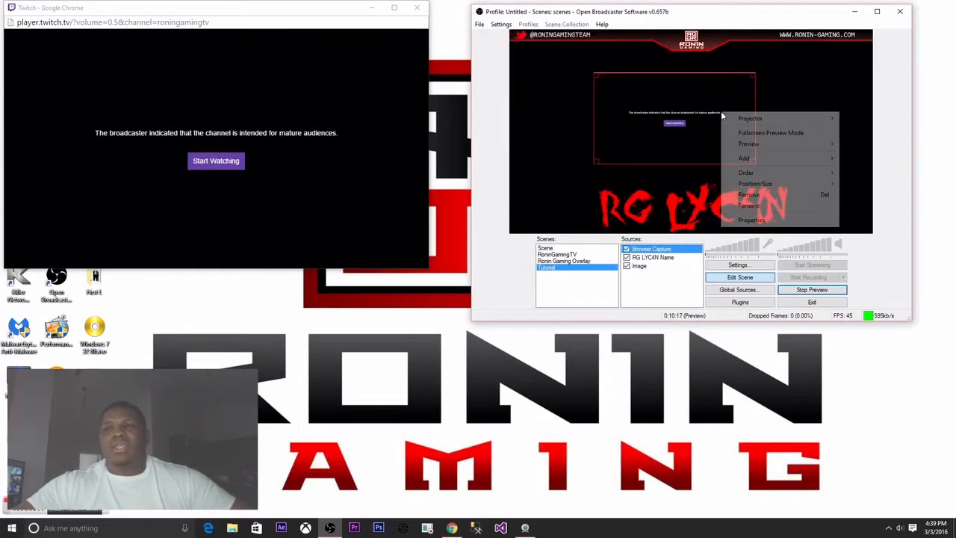
pyautogui.moveTo(769, 174)
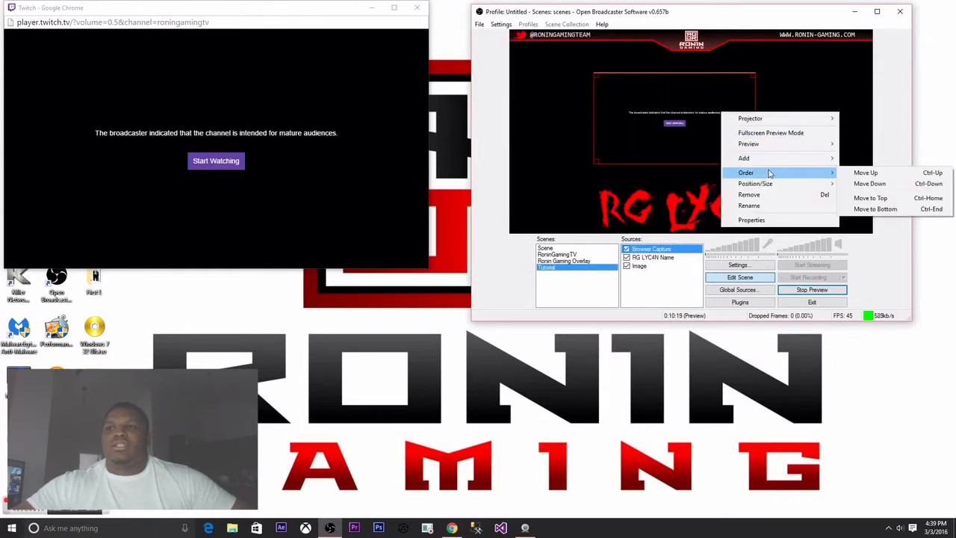
pyautogui.click(900, 214)
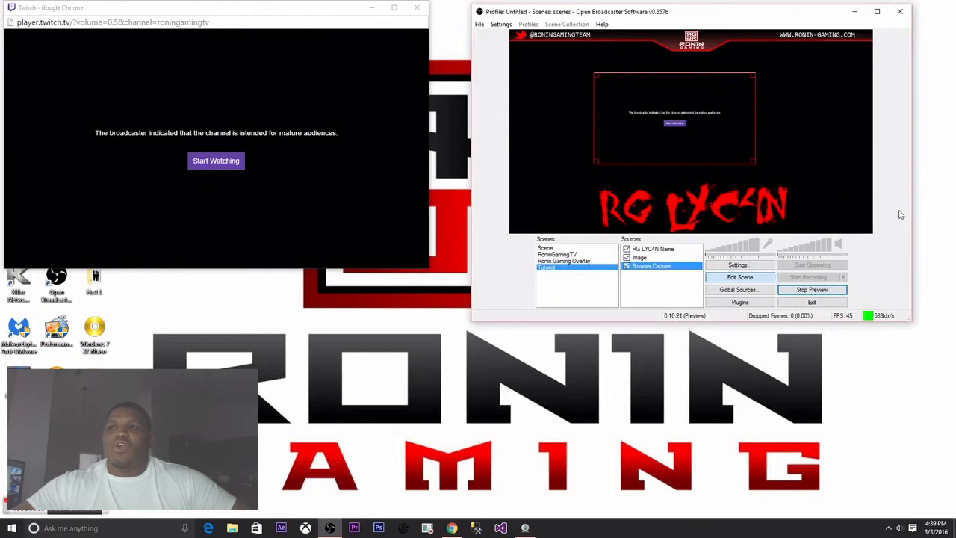
# - Enlarge and reposition the browser capture to fill the entire scene canvas, and stop the stream preview
pyautogui.moveTo(753, 161)
pyautogui.mouseDown()
pyautogui.moveTo(805, 192)
pyautogui.moveTo(820, 236)
pyautogui.moveTo(805, 183)
pyautogui.moveTo(754, 168)
pyautogui.mouseUp()
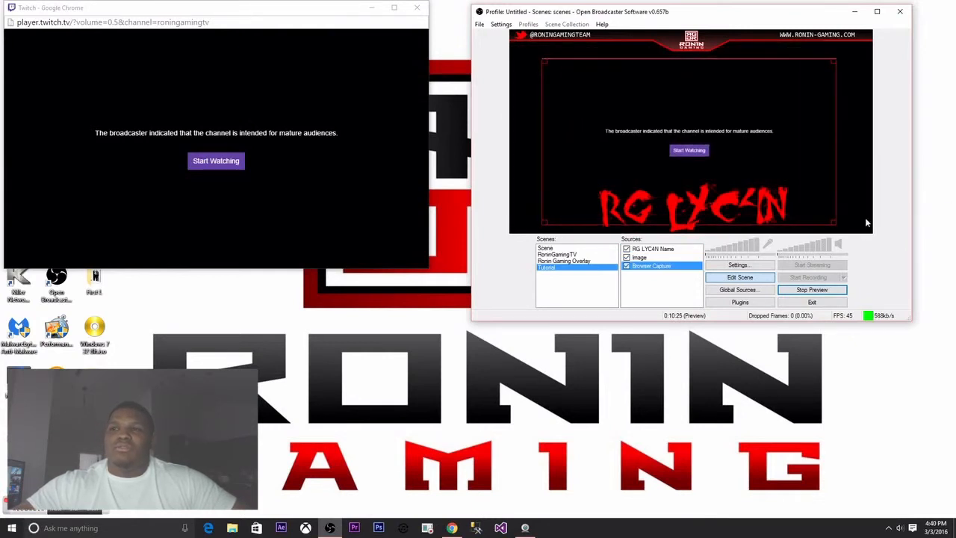
pyautogui.moveTo(835, 221); pyautogui.dragTo(794, 171)
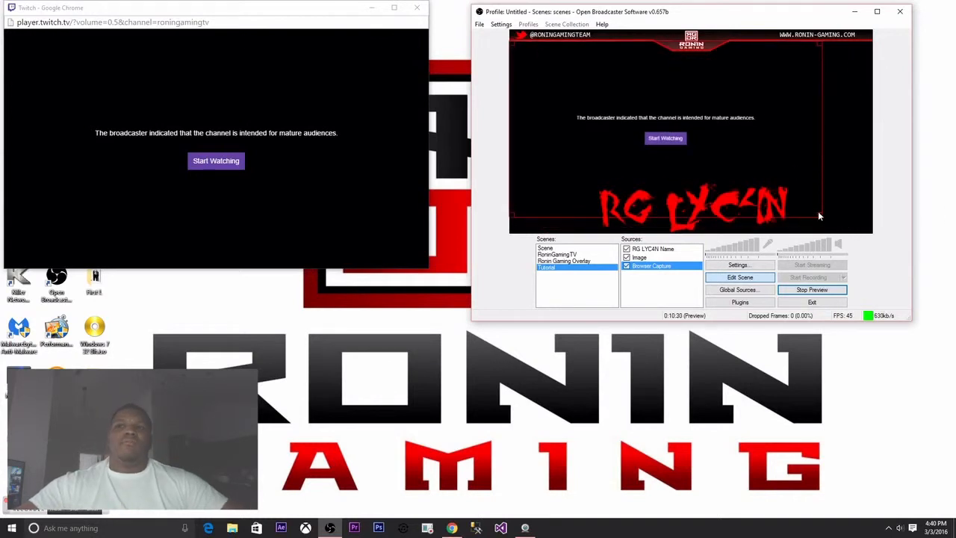
pyautogui.moveTo(819, 215); pyautogui.dragTo(869, 232)
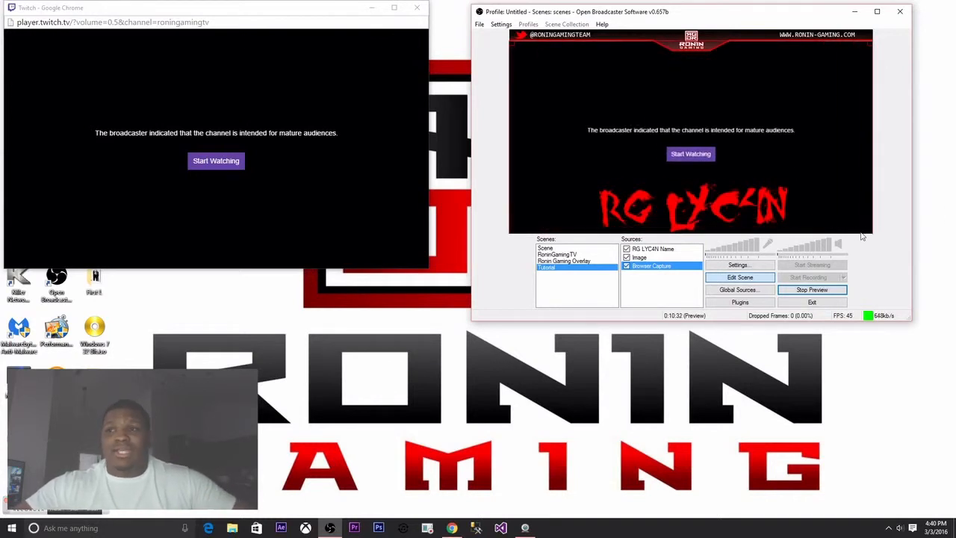
pyautogui.click(848, 202)
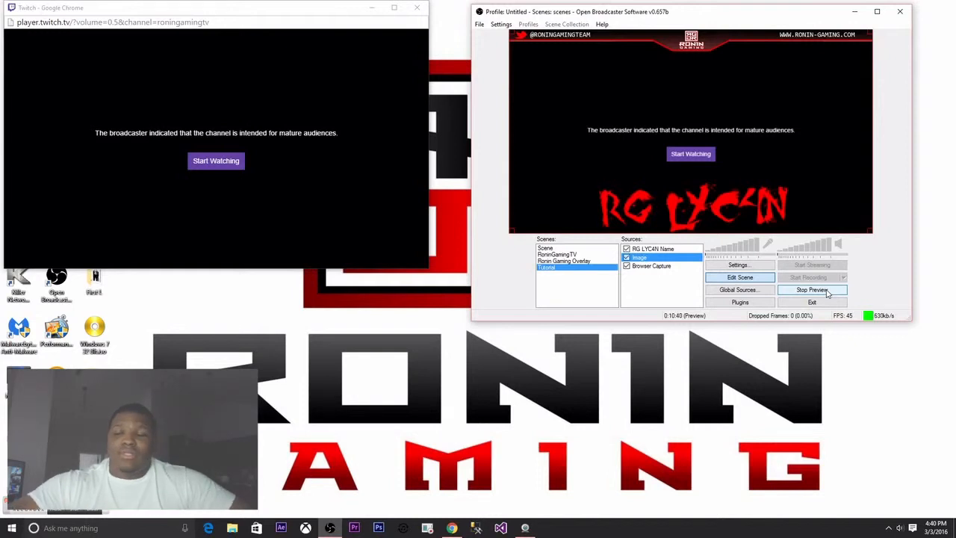
pyautogui.click(827, 292)
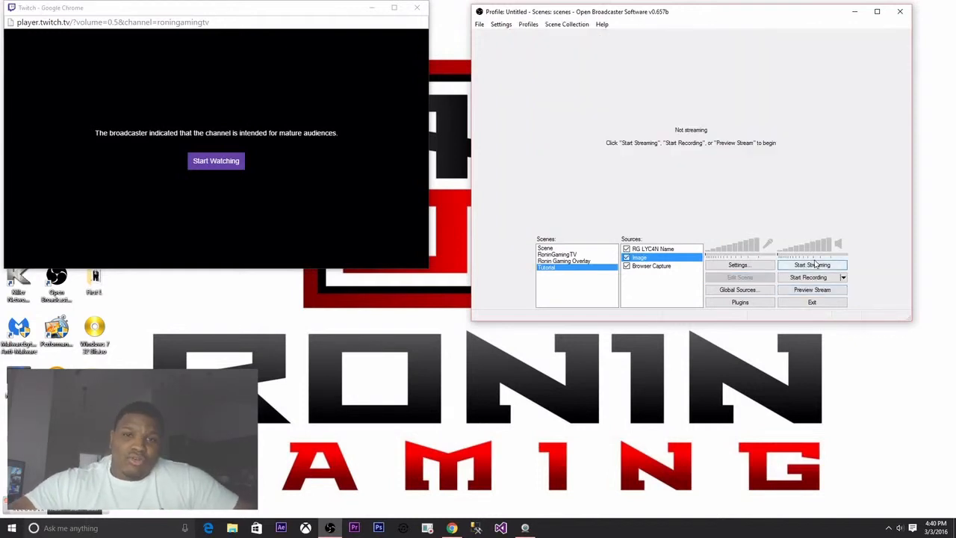